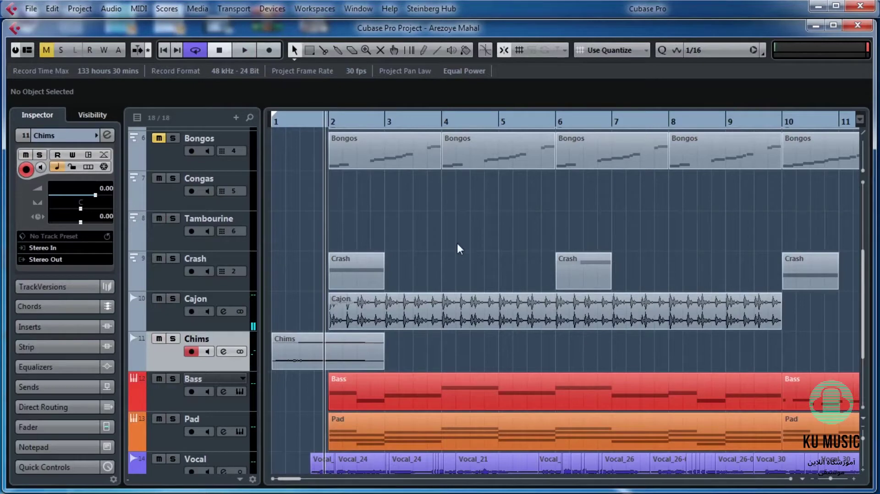
pyautogui.press('g')
pyautogui.press('g')
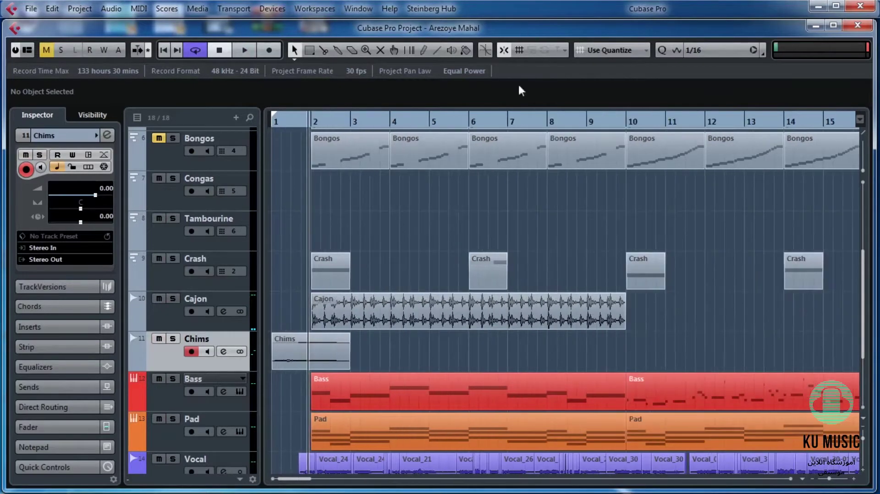
pyautogui.click(360, 303)
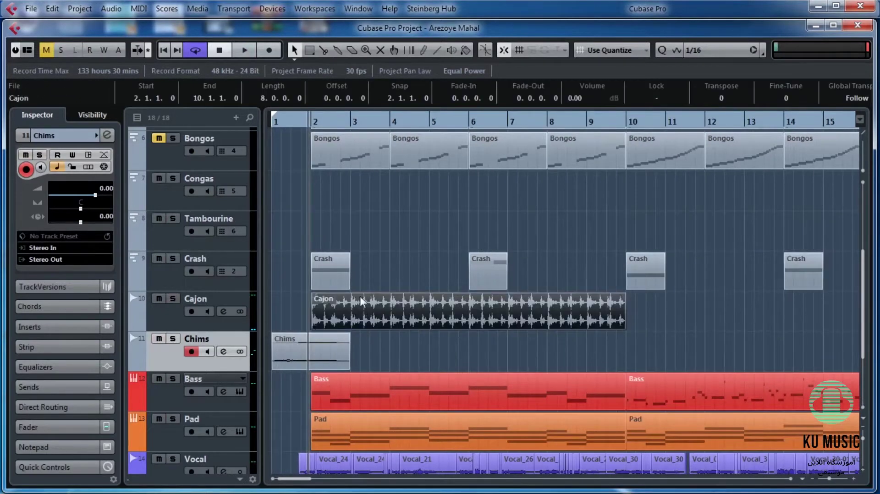
pyautogui.click(387, 278)
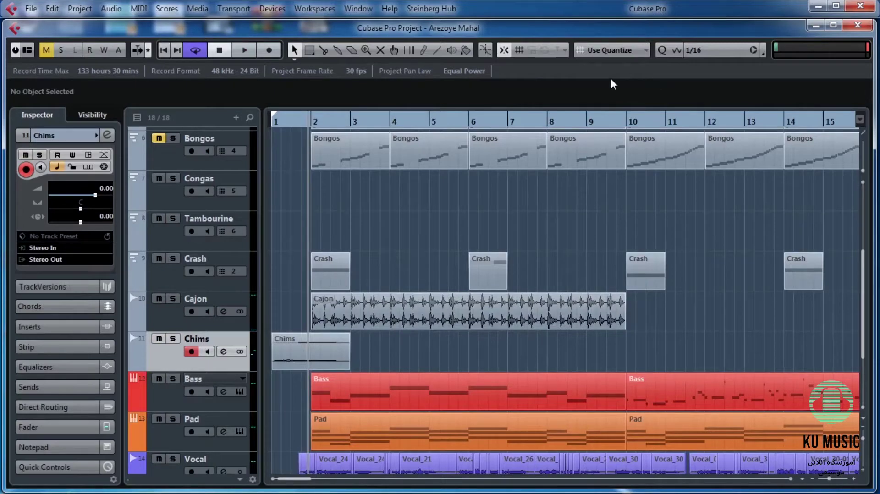
pyautogui.press('h')
pyautogui.press('h')
pyautogui.press('h')
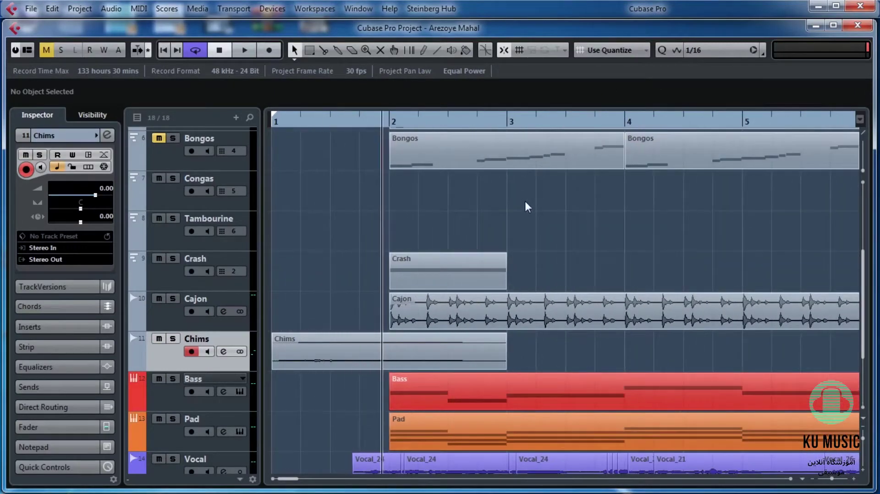
pyautogui.press('g')
pyautogui.press('g')
pyautogui.press('g')
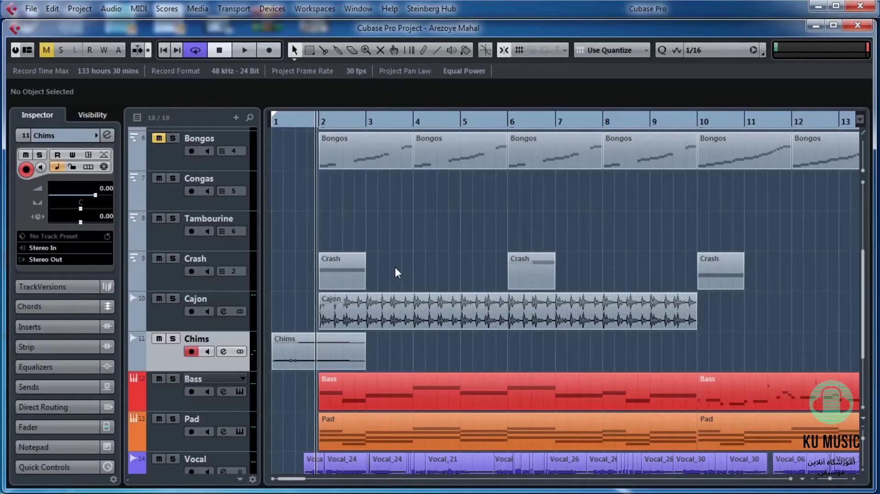
# - Open the Cajon audio event in the Sample Editor and look over its Definition and AudioWarp settings
pyautogui.click(370, 315)
pyautogui.doubleClick(377, 311)
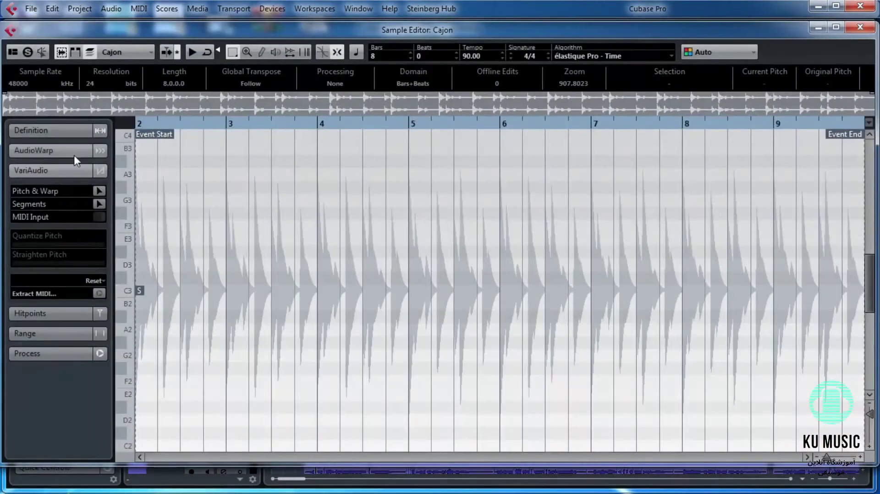
pyautogui.click(57, 131)
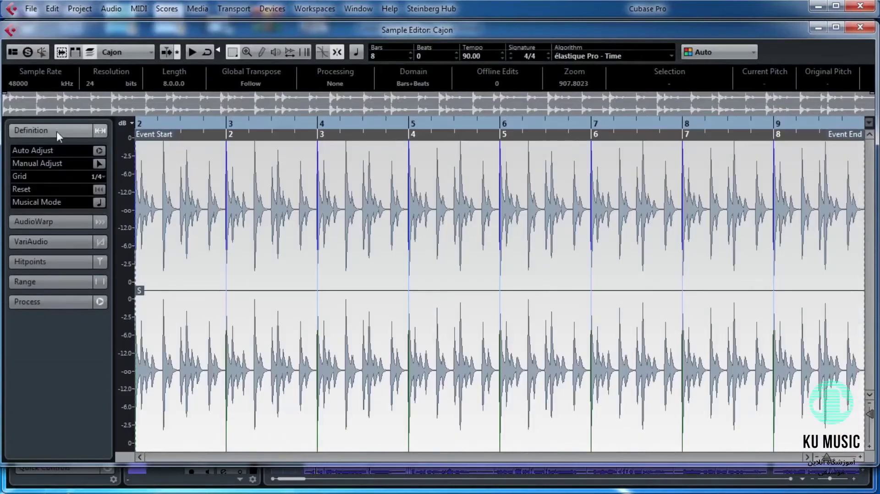
pyautogui.click(51, 222)
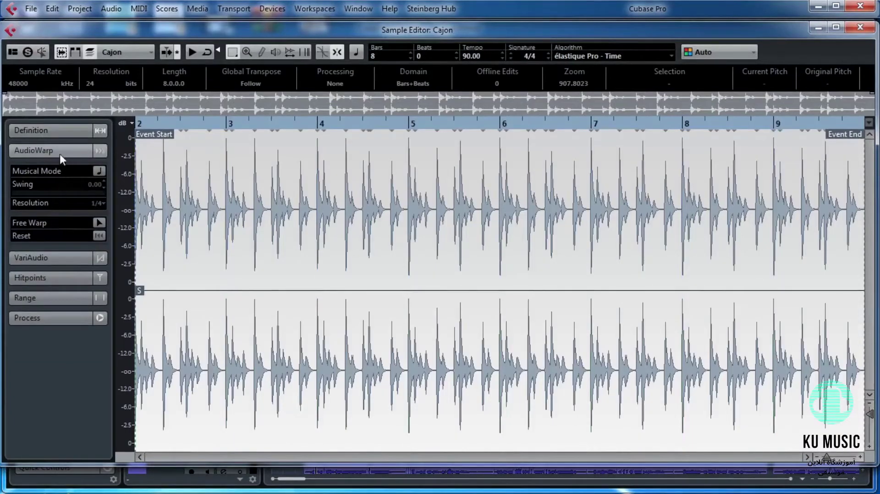
pyautogui.click(57, 133)
pyautogui.click(57, 132)
# - Create slices from the hitpoints of the Cajon event
pyautogui.click(45, 190)
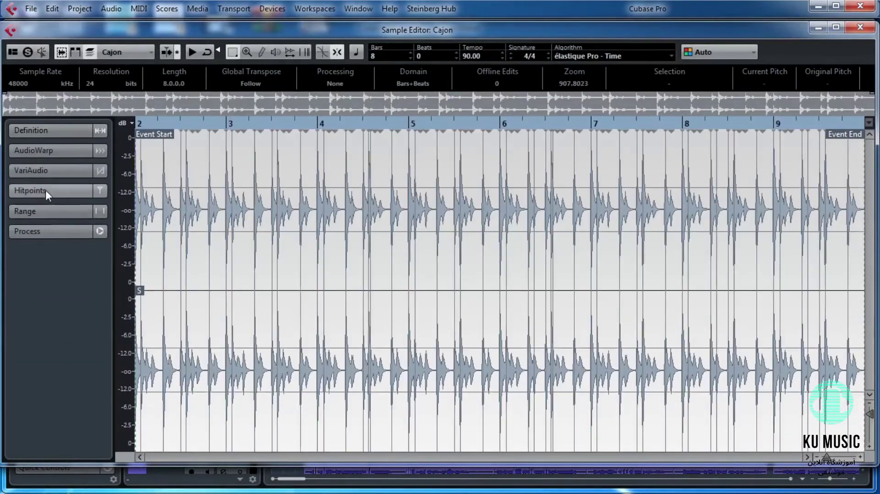
pyautogui.click(46, 173)
pyautogui.click(46, 172)
pyautogui.click(40, 192)
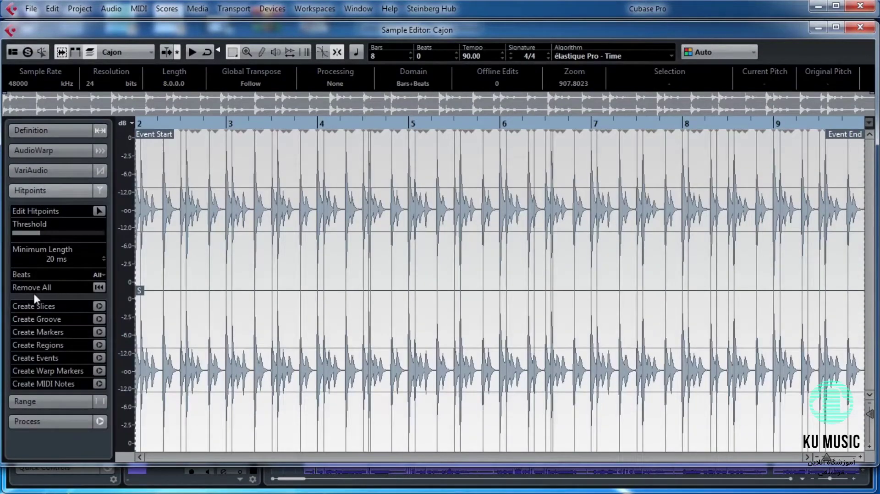
pyautogui.click(98, 306)
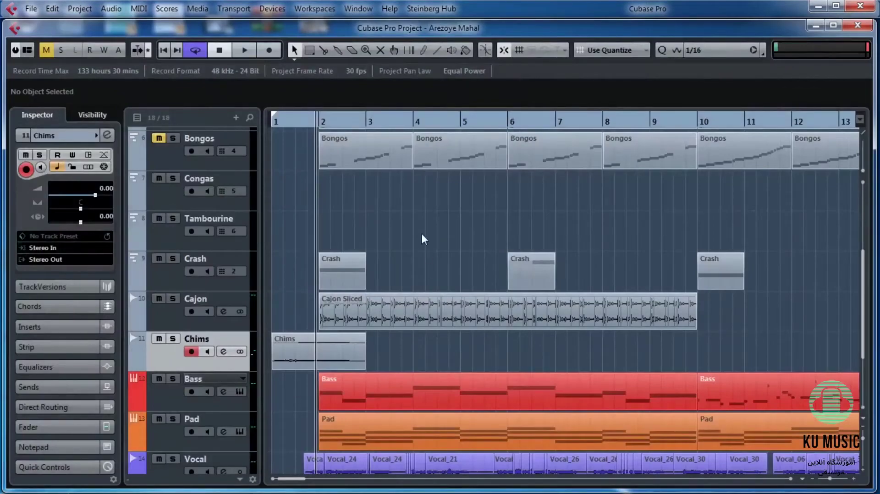
# - Open the Cajon Sliced part in the Audio Part Editor to show its individual slices
pyautogui.doubleClick(381, 308)
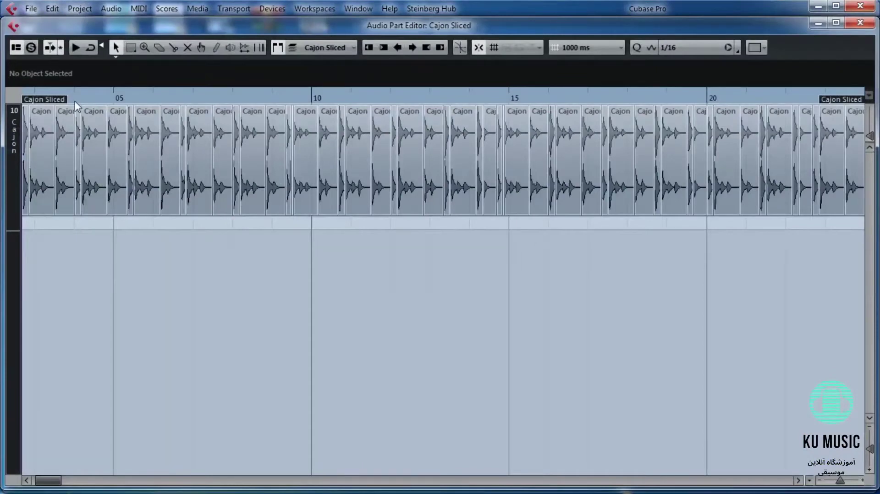
pyautogui.moveTo(75, 101); pyautogui.dragTo(146, 180)
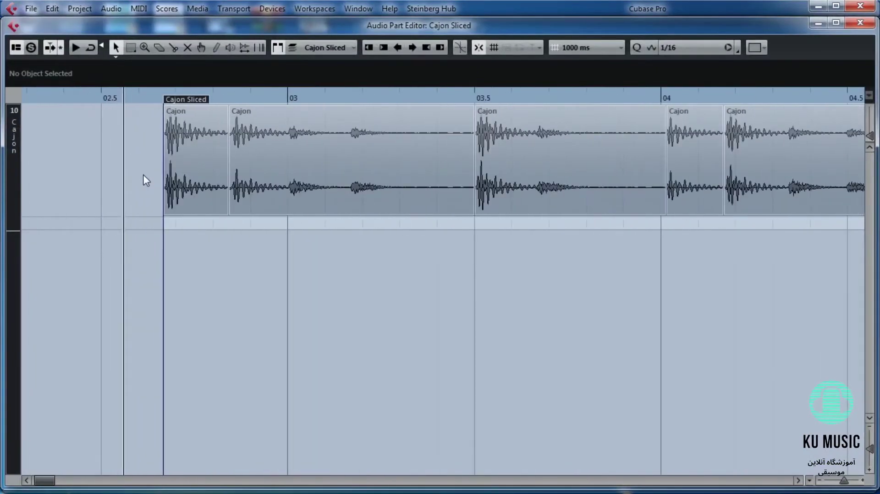
pyautogui.press('g')
pyautogui.press('g')
pyautogui.press('g')
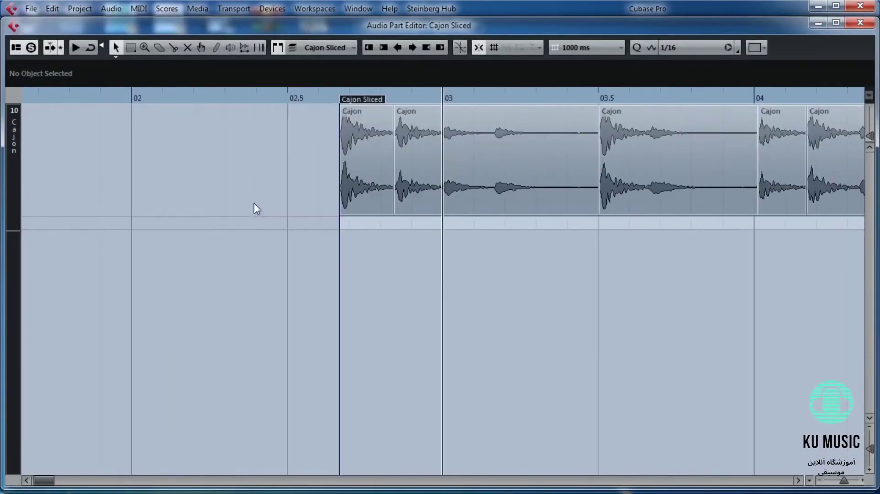
pyautogui.press('g')
pyautogui.press('g')
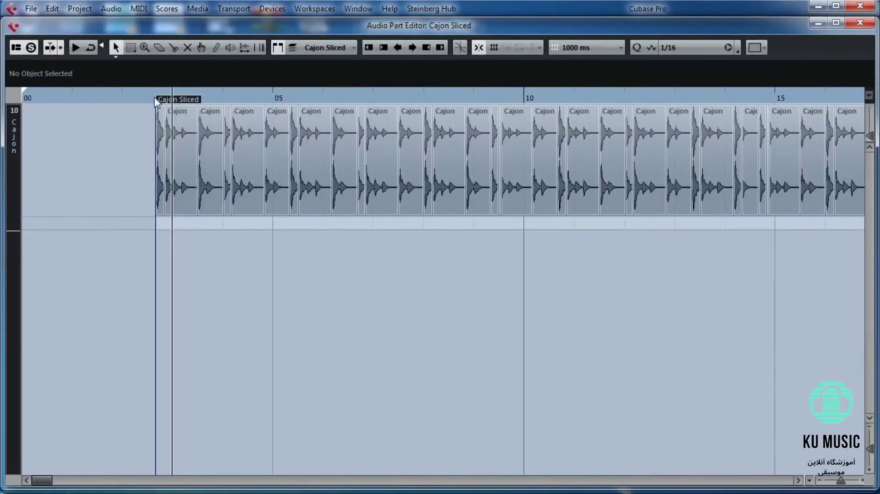
# - Mute all slices of the Cajon Sliced part except the first one with the Mute tool
pyautogui.rightClick(192, 267)
pyautogui.click(267, 264)
pyautogui.press('g')
pyautogui.press('g')
pyautogui.press('g')
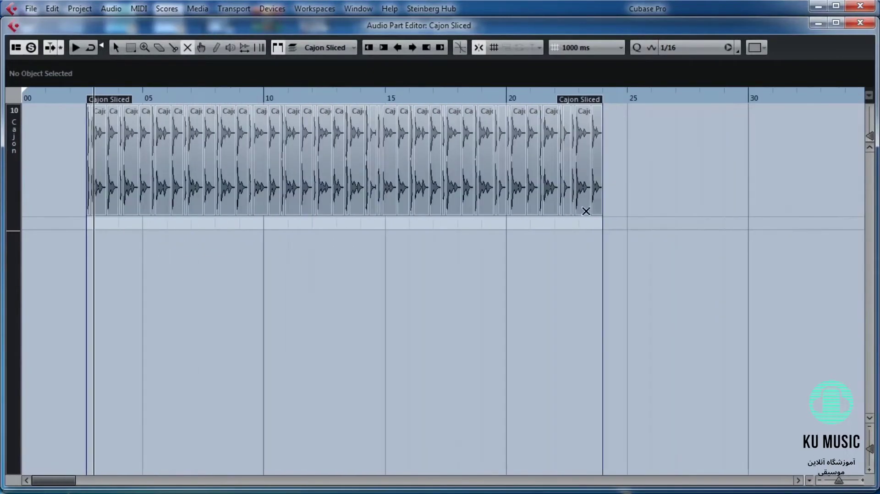
pyautogui.moveTo(687, 161); pyautogui.dragTo(113, 153)
pyautogui.press('h')
pyautogui.press('h')
pyautogui.press('h')
pyautogui.press('h')
pyautogui.press('h')
pyautogui.press('h')
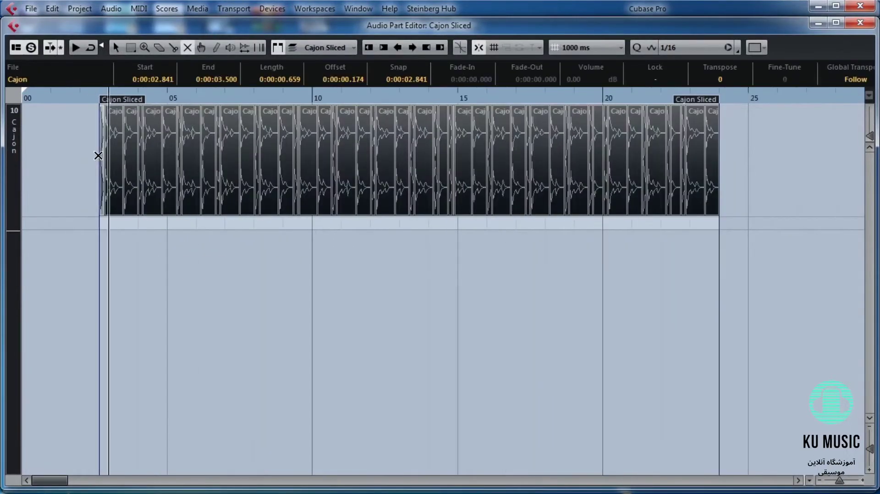
pyautogui.press('h')
pyautogui.press('h')
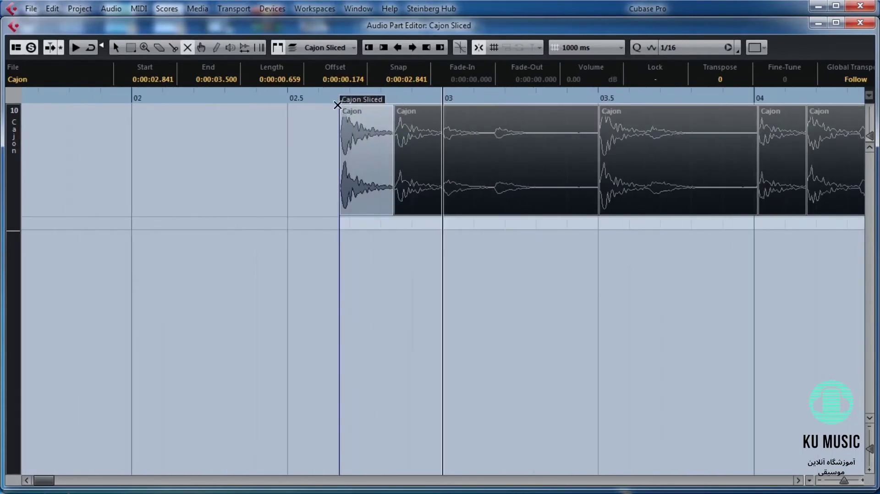
# - Mute the first Cajon slice, unmute the second one, and audition it with playback starting at second 2
pyautogui.click(137, 98)
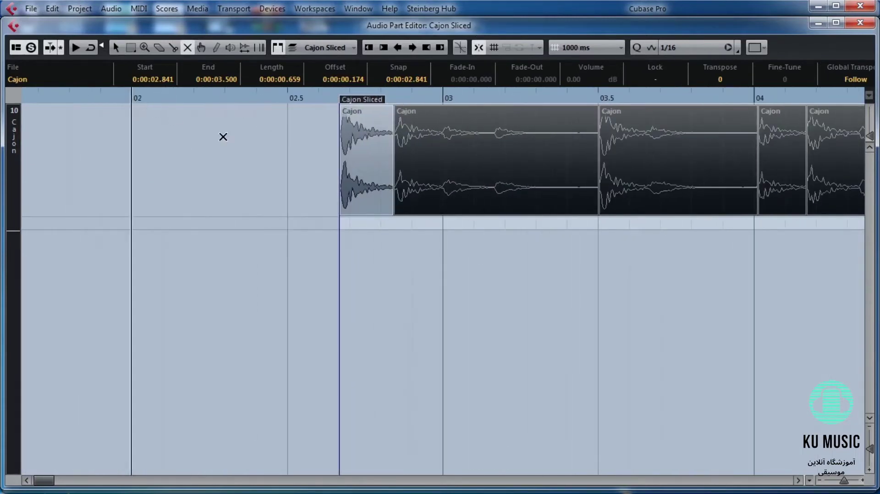
pyautogui.press('space')
pyautogui.press('space')
pyautogui.click(372, 175)
pyautogui.click(438, 164)
pyautogui.press('space')
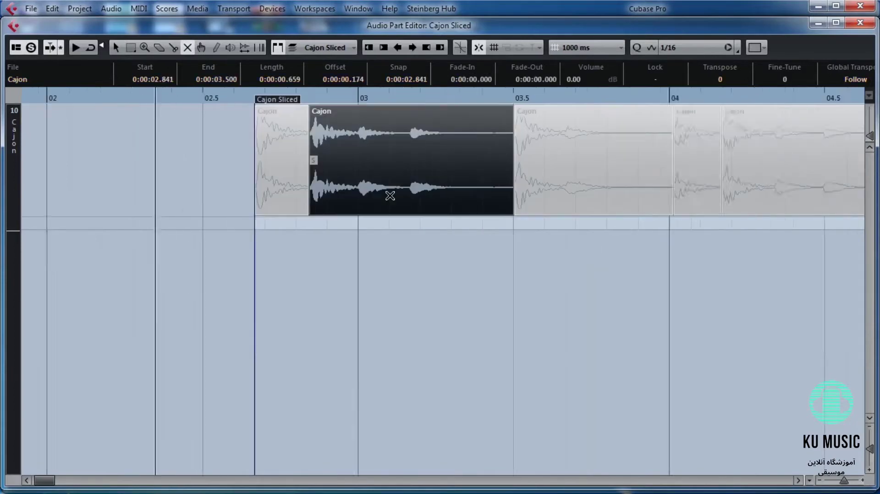
pyautogui.hscroll(1, 390, 195)
pyautogui.press('space')
pyautogui.press('space')
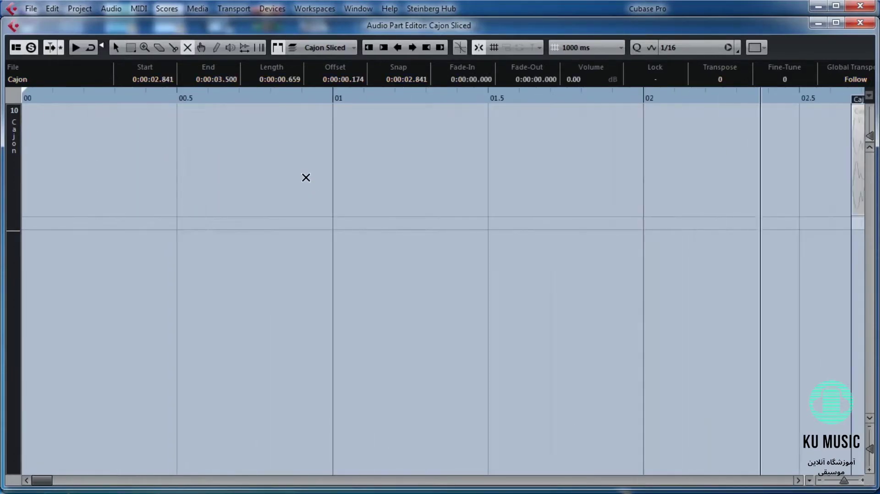
pyautogui.press('space')
pyautogui.press('space')
pyautogui.scroll(-4, 257, 104)
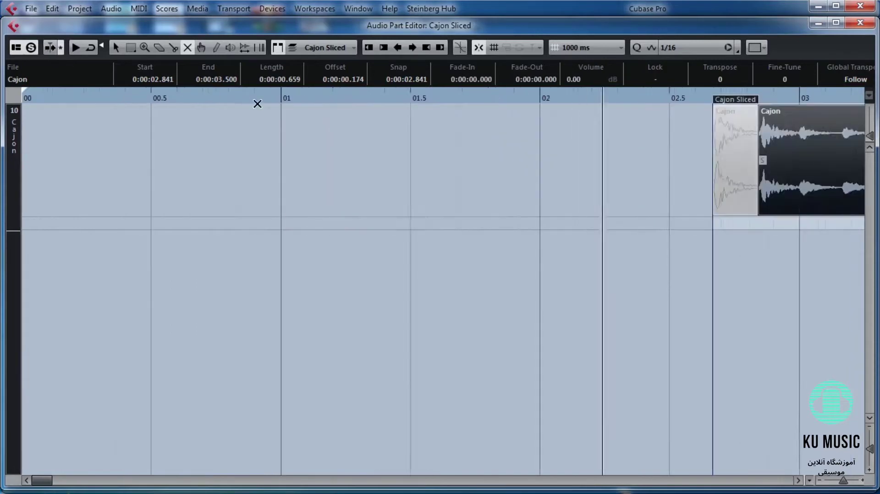
pyautogui.hscroll(1, 339, 197)
pyautogui.press('space')
# - Audition the third and fourth Cajon slices one after the other, unmuting each and muting the previous one
pyautogui.click(399, 150)
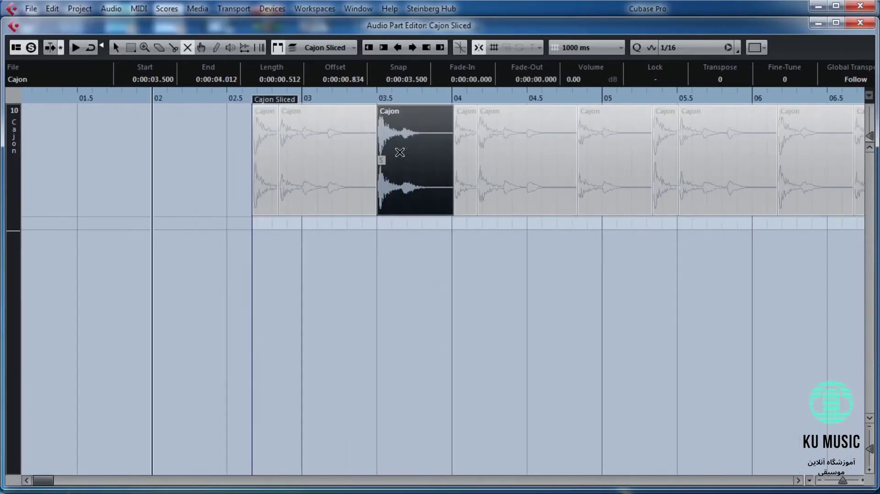
pyautogui.press('space')
pyautogui.press('space')
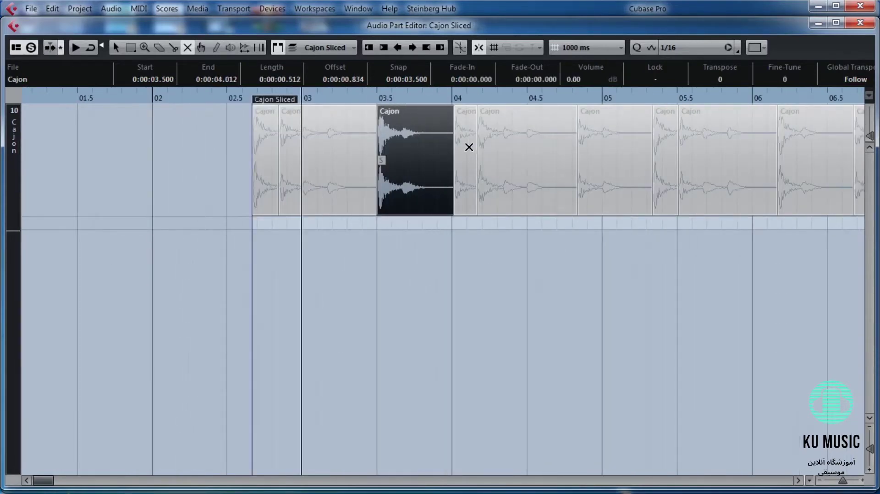
pyautogui.click(468, 147)
pyautogui.press('space')
pyautogui.press('space')
pyautogui.click(436, 120)
pyautogui.press('space')
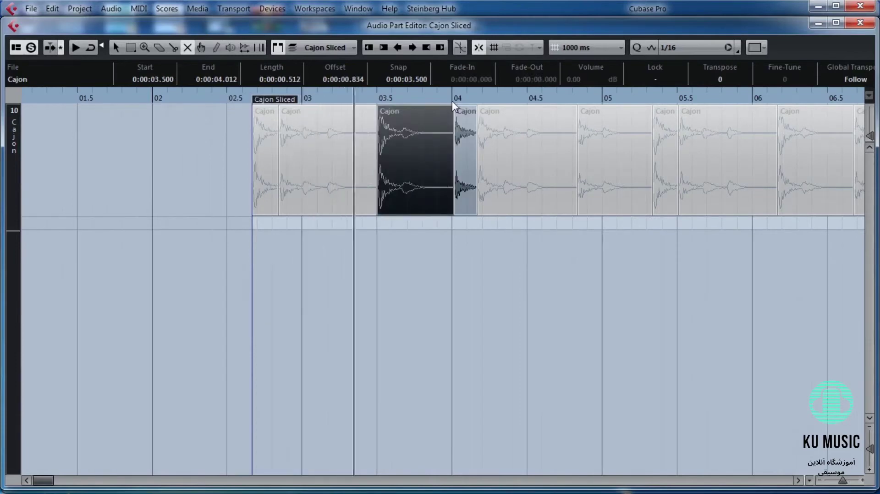
pyautogui.press('space')
# - Unmute the fifth Cajon slice, mute the fourth, and play back from second 4
pyautogui.click(493, 122)
pyautogui.click(459, 99)
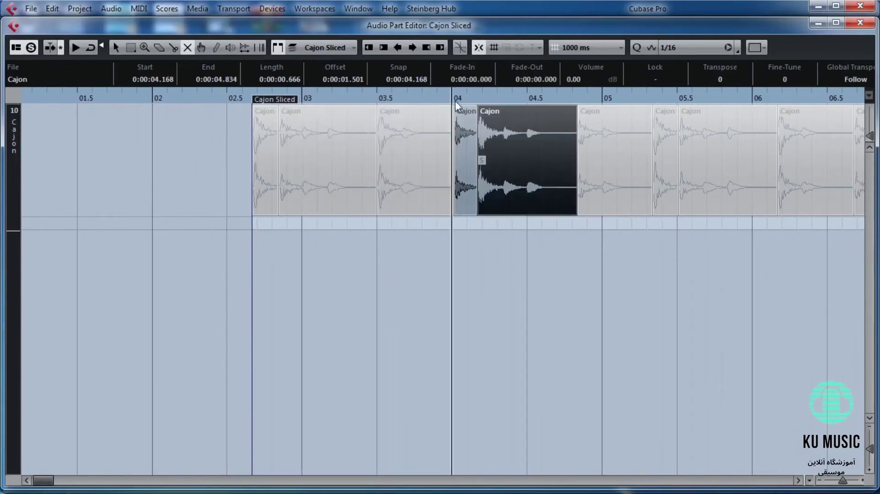
pyautogui.press('space')
pyautogui.click(461, 130)
pyautogui.press('space')
pyautogui.press('space')
pyautogui.press('space')
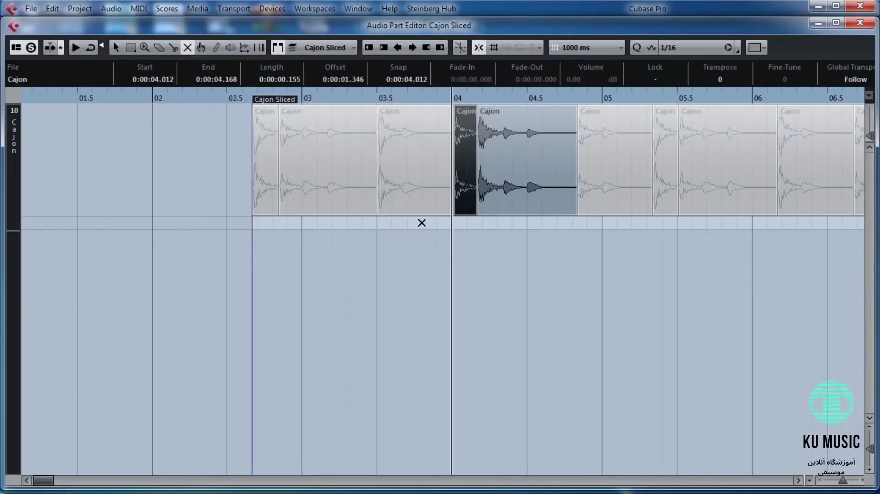
# - Unmute the second Cajon slice and trim its start to 3.000 seconds
pyautogui.press('1')
pyautogui.click(397, 276)
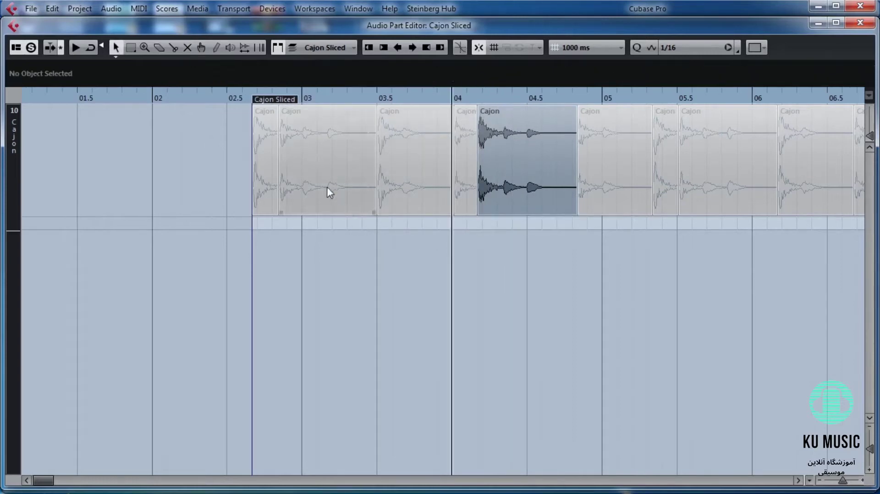
pyautogui.rightClick(334, 271)
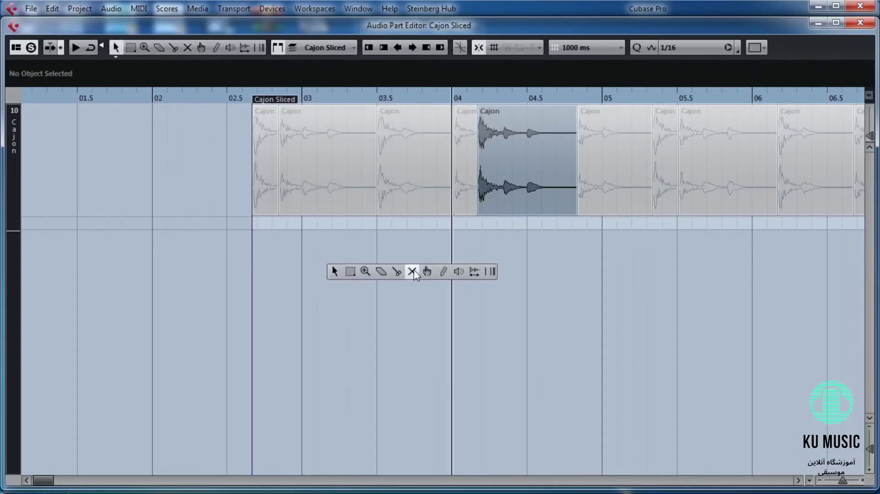
pyautogui.click(410, 272)
pyautogui.click(343, 180)
pyautogui.press('1')
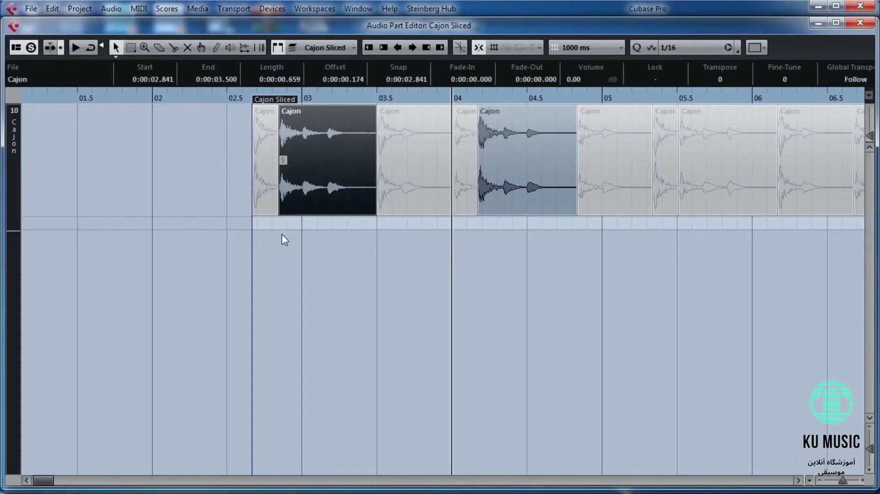
pyautogui.click(281, 239)
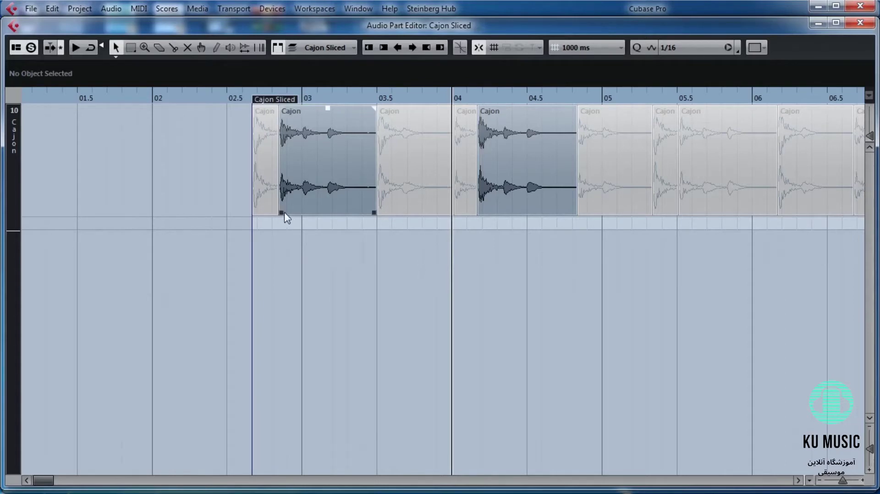
pyautogui.moveTo(283, 212); pyautogui.dragTo(298, 212)
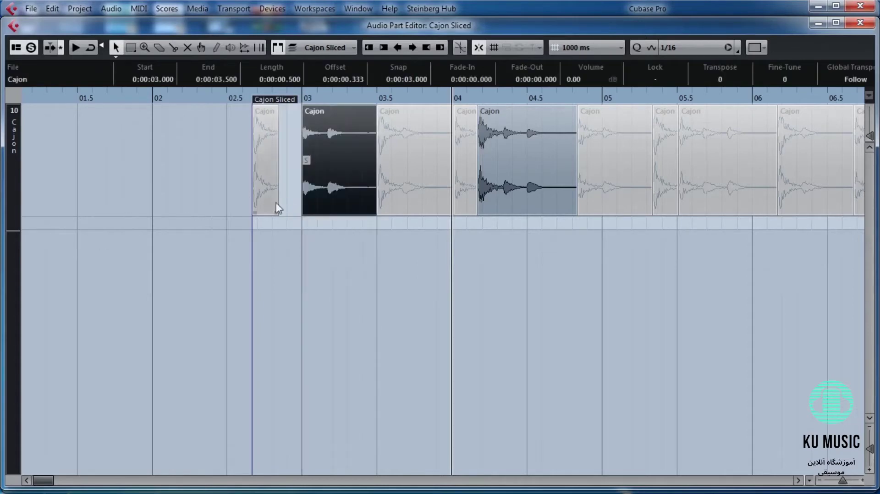
# - Set the grid resolution to 100 ms and trim the fifth Cajon slice's start to 4.300 seconds
pyautogui.click(500, 205)
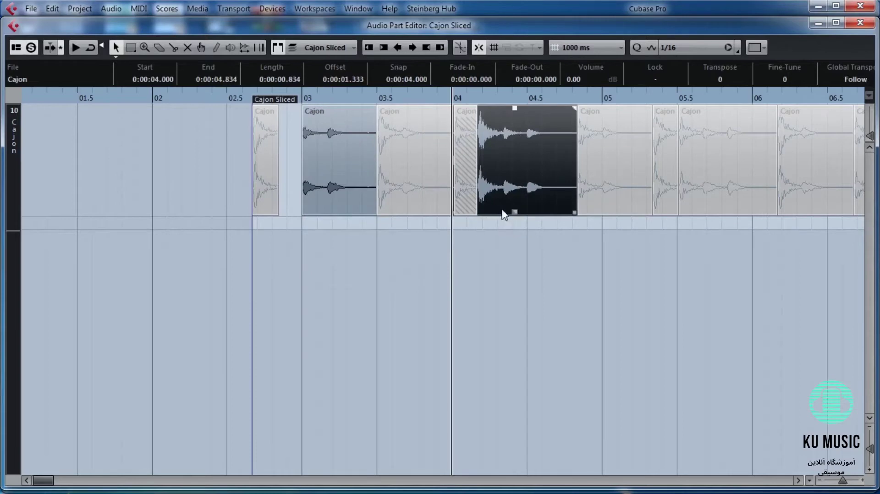
pyautogui.scroll(-1, 588, 51)
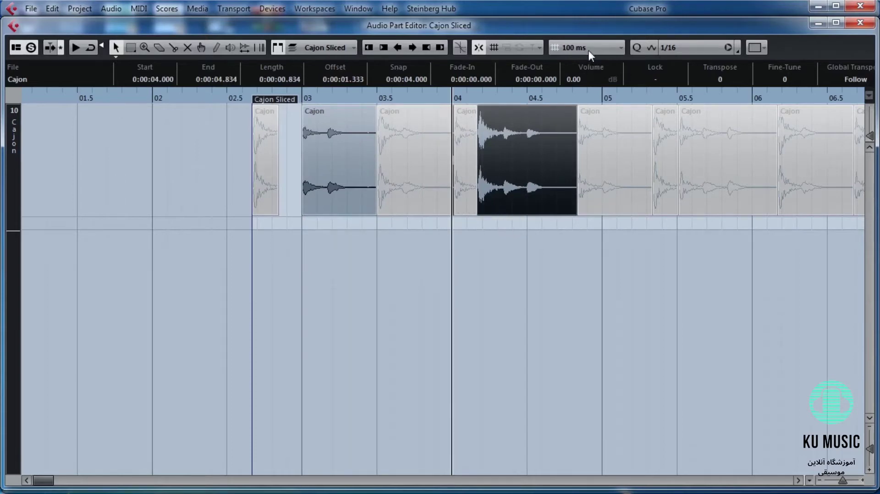
pyautogui.moveTo(480, 216); pyautogui.dragTo(497, 215)
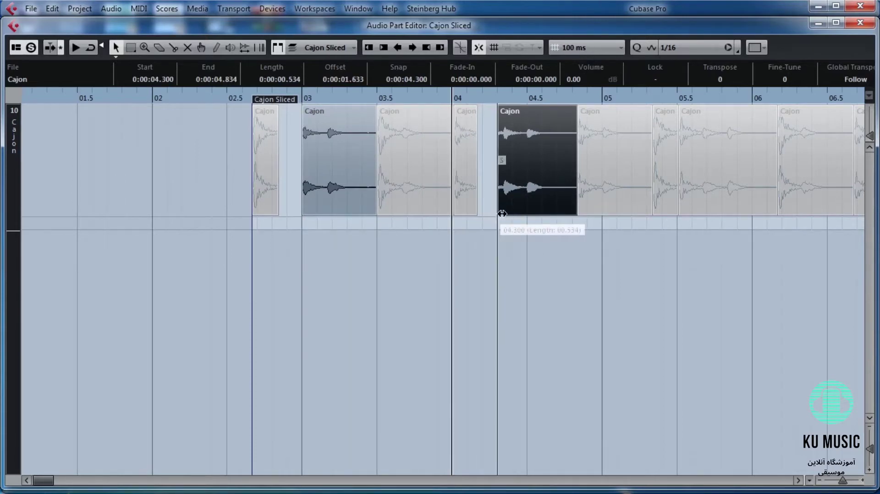
# - Leave the part editor and play back the Cajon part together with the other tracks in the project
pyautogui.click(860, 22)
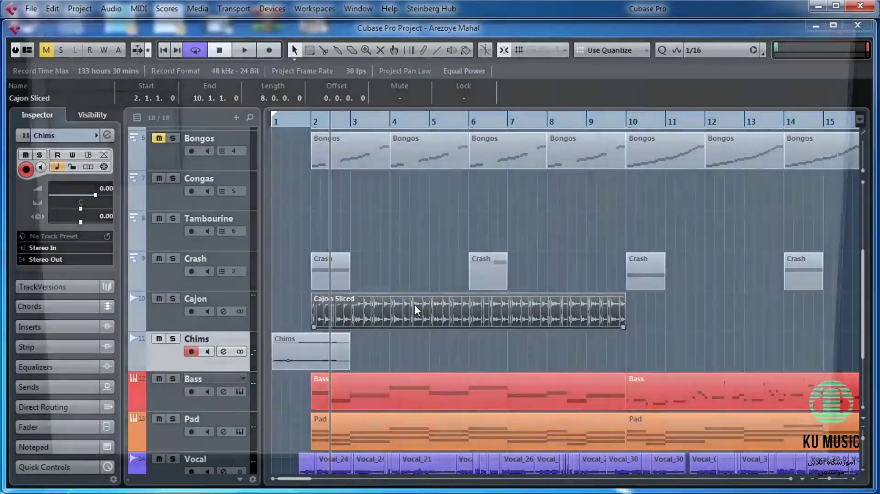
pyautogui.doubleClick(417, 308)
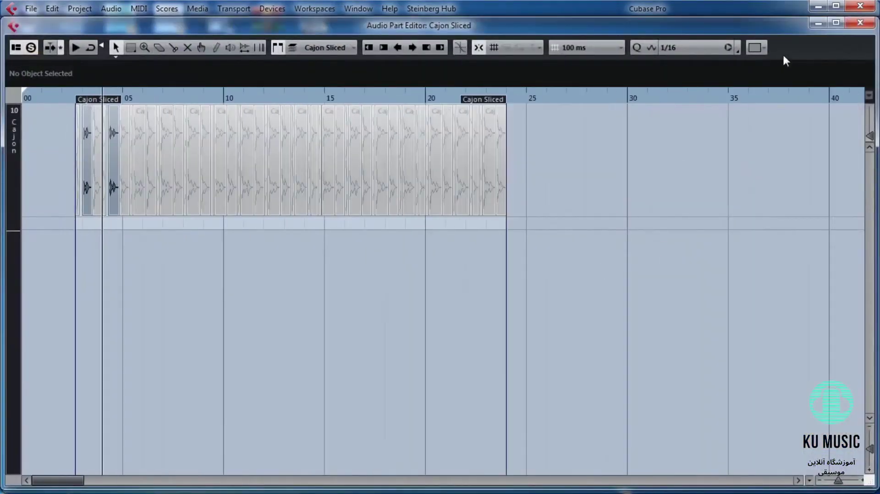
pyautogui.click(858, 23)
pyautogui.moveTo(312, 152); pyautogui.dragTo(313, 161)
pyautogui.click(359, 216)
pyautogui.click(167, 320)
pyautogui.press('space')
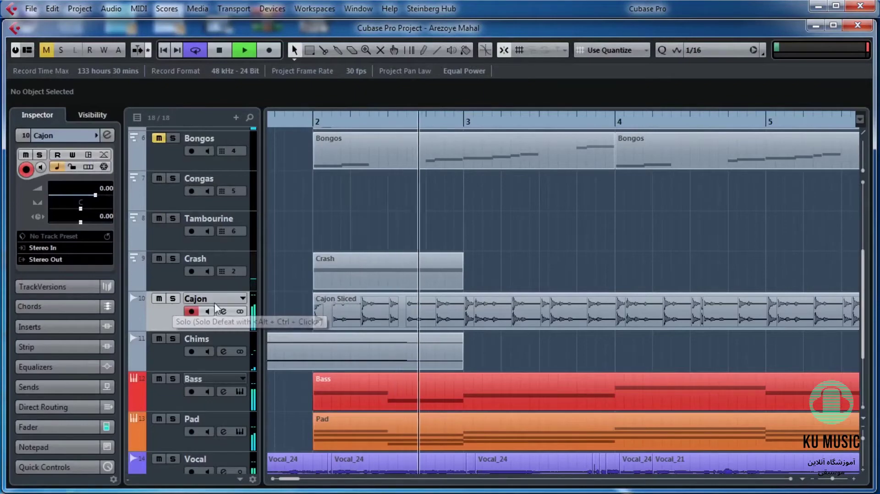
pyautogui.press('space')
pyautogui.press('space')
pyautogui.hscroll(1, 358, 310)
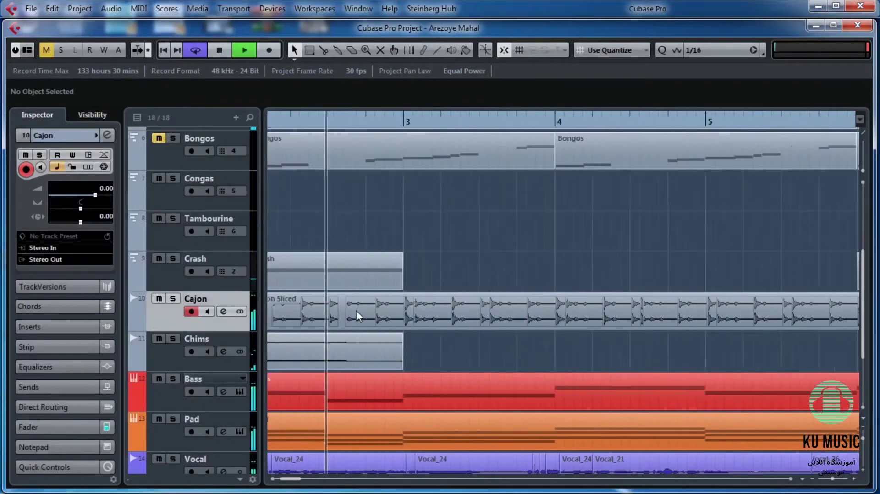
# - Reopen the Cajon Sliced part for editing and play it back from its start
pyautogui.doubleClick(356, 310)
pyautogui.press('h')
pyautogui.press('h')
pyautogui.press('h')
pyautogui.press('h')
pyautogui.press('h')
pyautogui.press('h')
pyautogui.press('h')
pyautogui.press('h')
pyautogui.press('h')
pyautogui.press('h')
pyautogui.press('h')
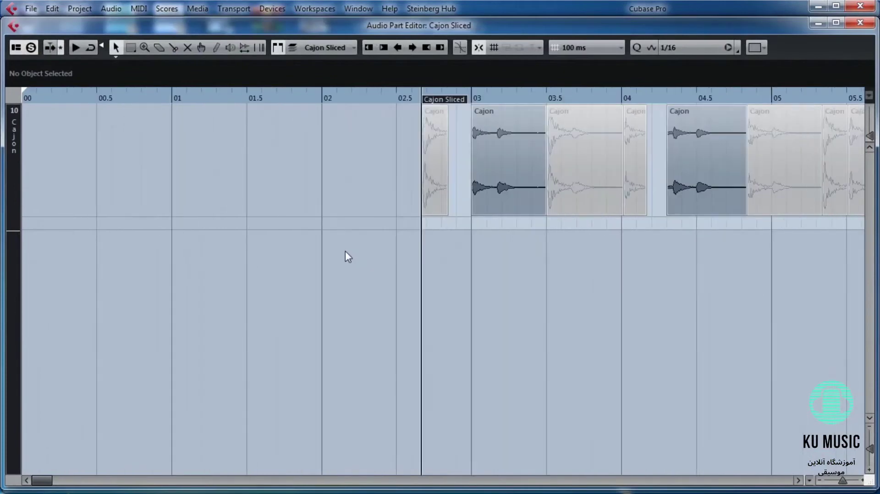
pyautogui.press('space')
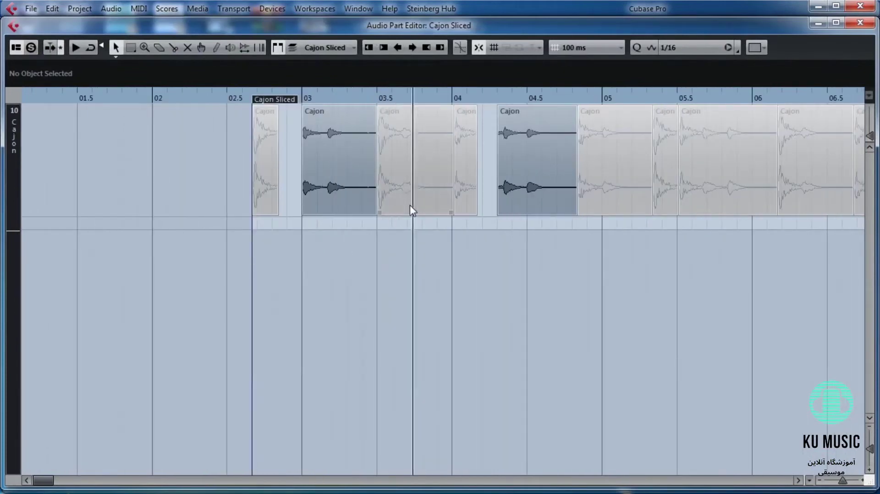
pyautogui.press('space')
# - Unmute the third Cajon slice, play it back, and trim its start to 3.658 seconds
pyautogui.rightClick(397, 207)
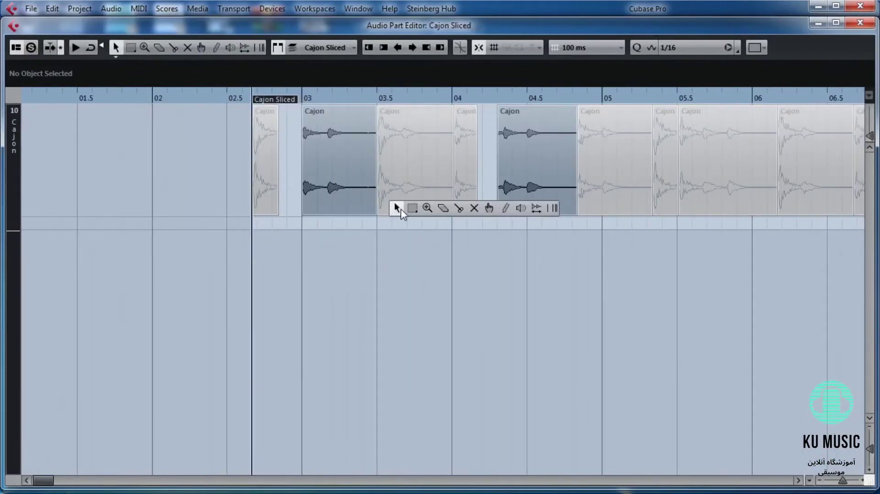
pyautogui.click(400, 210)
pyautogui.rightClick(391, 225)
pyautogui.click(468, 225)
pyautogui.click(423, 207)
pyautogui.press('1')
pyautogui.press('space')
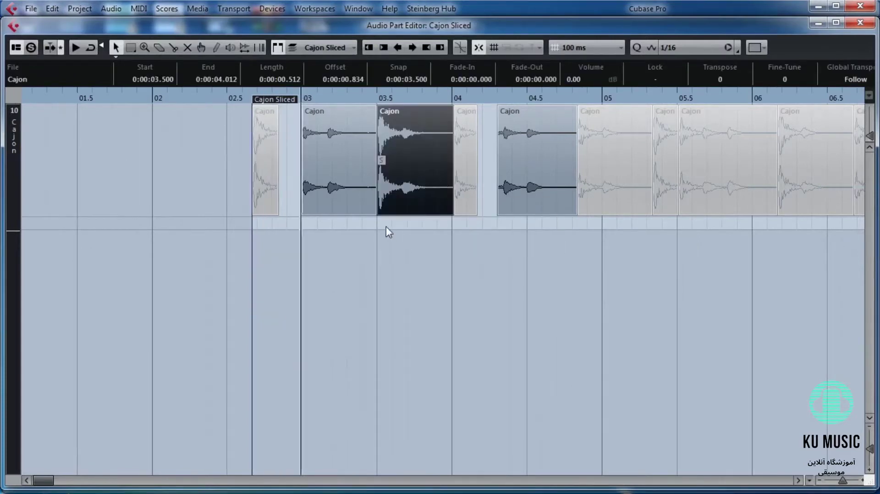
pyautogui.click(385, 227)
pyautogui.moveTo(378, 211); pyautogui.dragTo(405, 212)
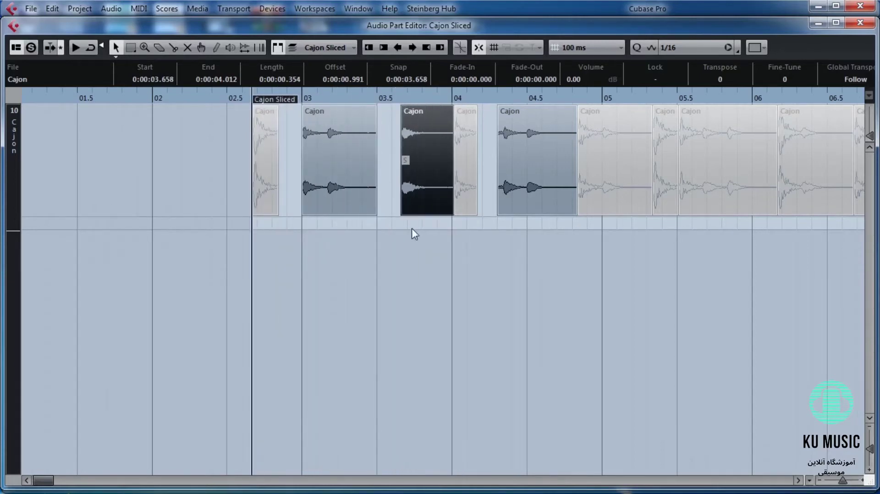
# - Audition the first Cajon slice by unmuting it for playback, and mute it again
pyautogui.hscroll(1, 385, 237)
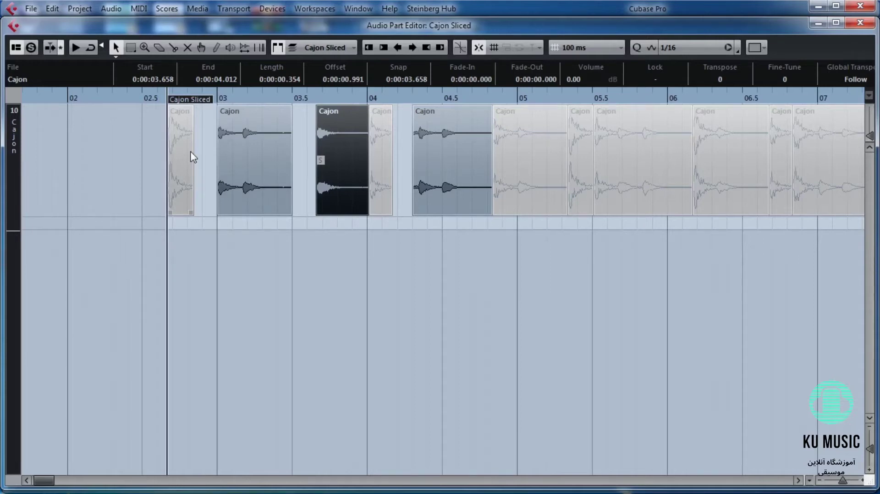
pyautogui.rightClick(157, 194)
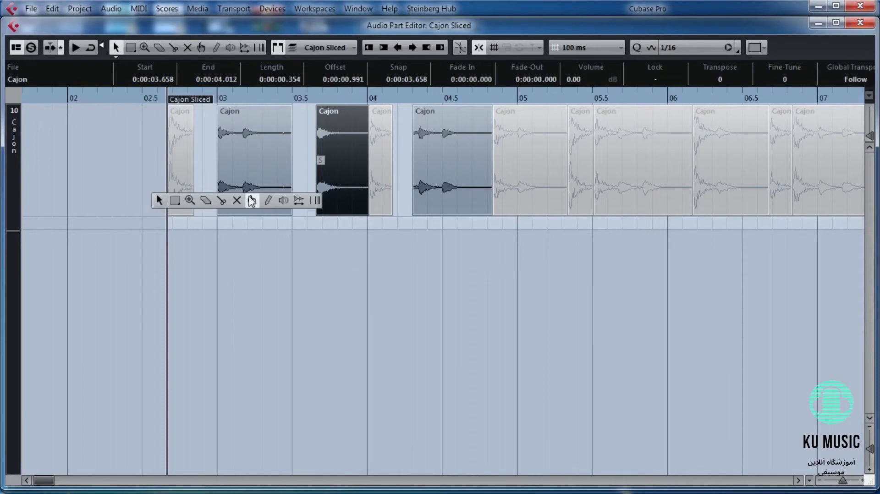
pyautogui.click(233, 200)
pyautogui.click(184, 211)
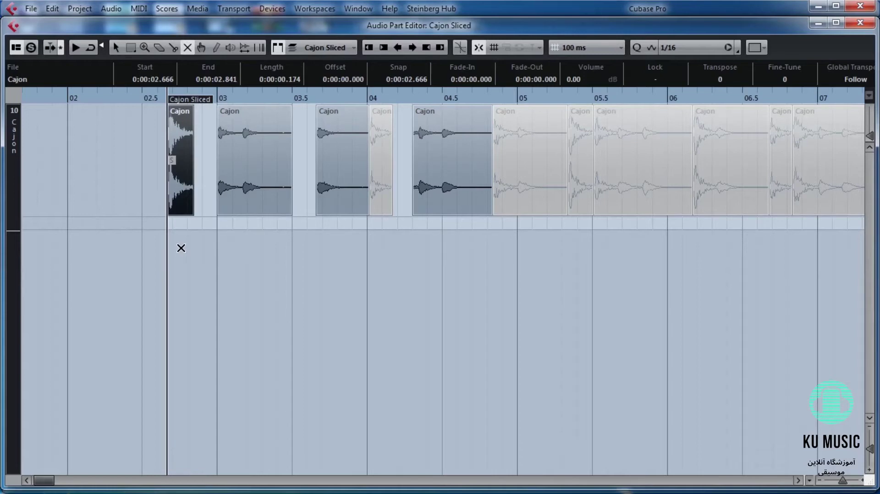
pyautogui.press('space')
pyautogui.press('space')
pyautogui.click(179, 174)
pyautogui.hscroll(2, 357, 174)
pyautogui.press('1')
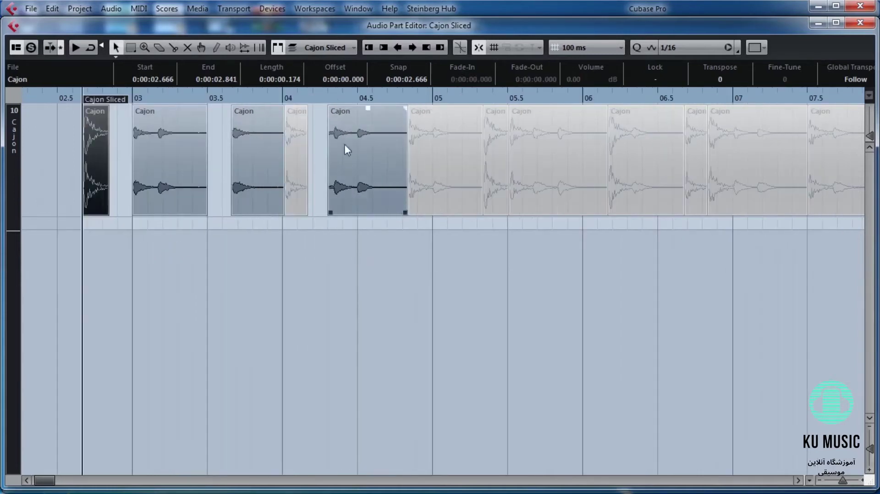
# - Trim the fifth Cajon slice's end to 4.800 seconds with a 0.034-second fade-in and 0.043-second fade-out, and give the second slice a 0.030-second fade-out
pyautogui.click(336, 112)
pyautogui.moveTo(407, 215); pyautogui.dragTo(401, 213)
pyautogui.moveTo(401, 108); pyautogui.dragTo(397, 109)
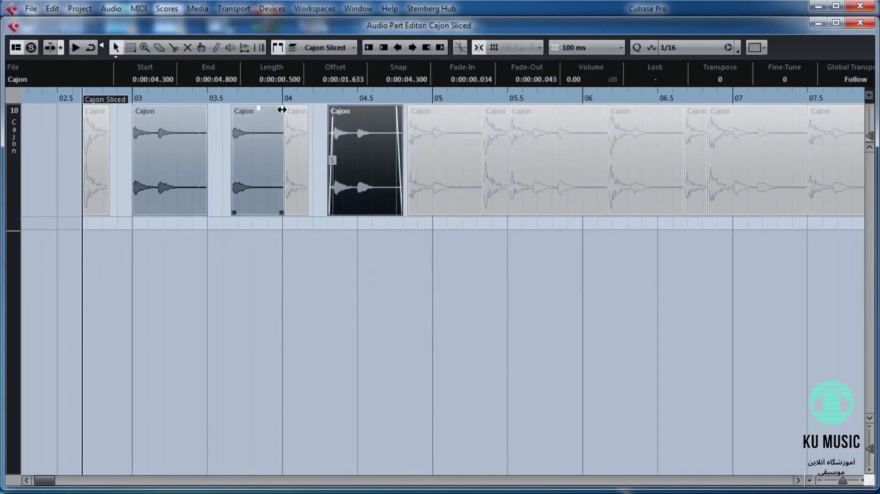
pyautogui.click(282, 110)
pyautogui.click(194, 112)
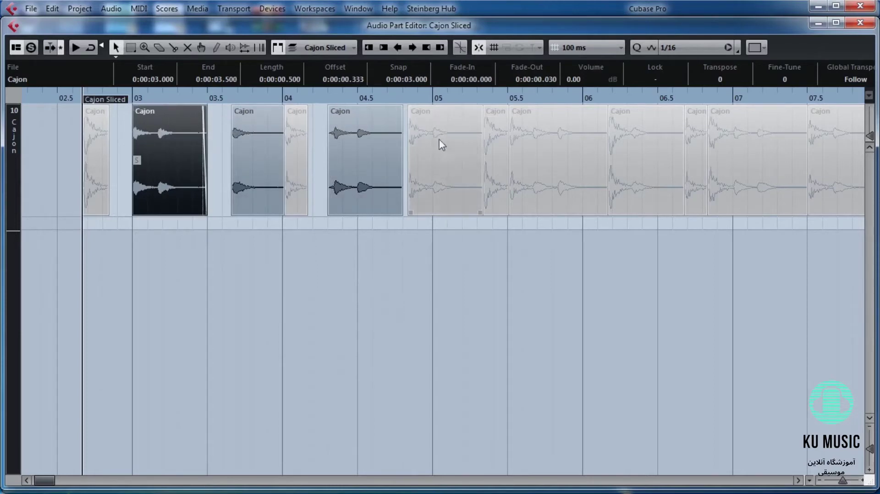
# - Trim the sixth Cajon slice's start to 5.000 seconds, unmute it, and add a 0.047-second fade-out
pyautogui.rightClick(426, 172)
pyautogui.click(405, 171)
pyautogui.moveTo(409, 211); pyautogui.dragTo(432, 211)
pyautogui.rightClick(419, 254)
pyautogui.click(497, 254)
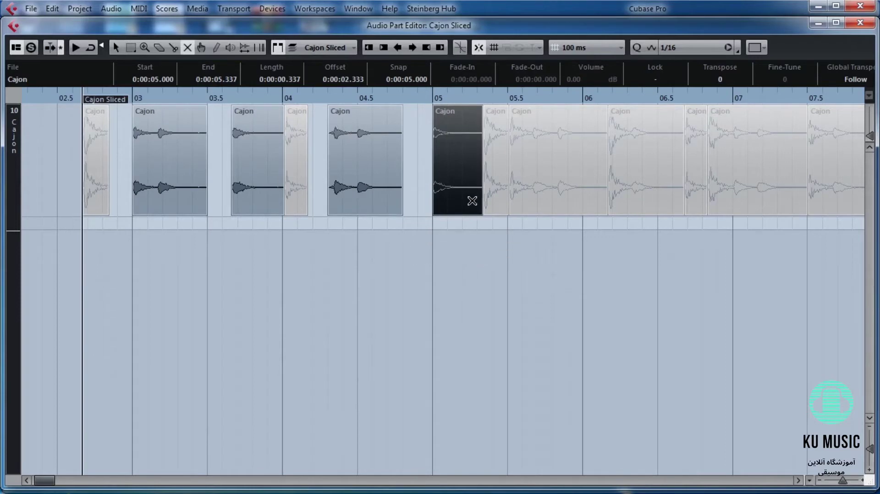
pyautogui.click(471, 200)
pyautogui.rightClick(441, 264)
pyautogui.click(441, 264)
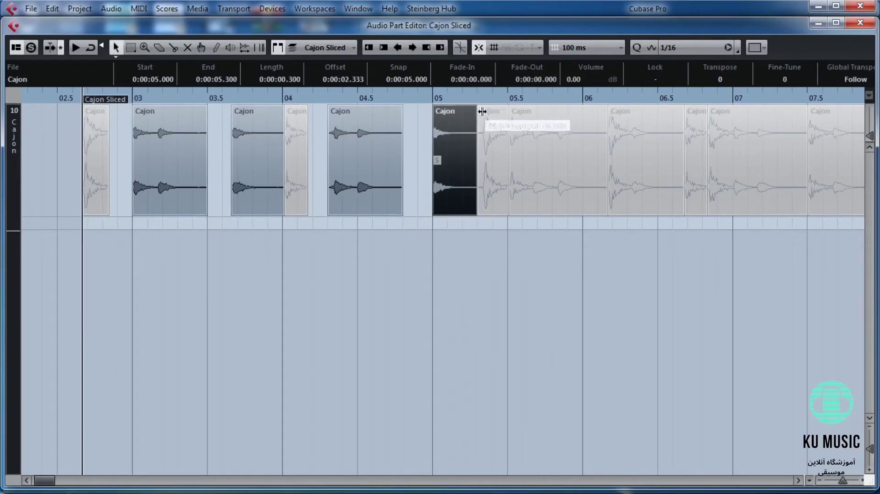
pyautogui.moveTo(480, 108); pyautogui.dragTo(469, 111)
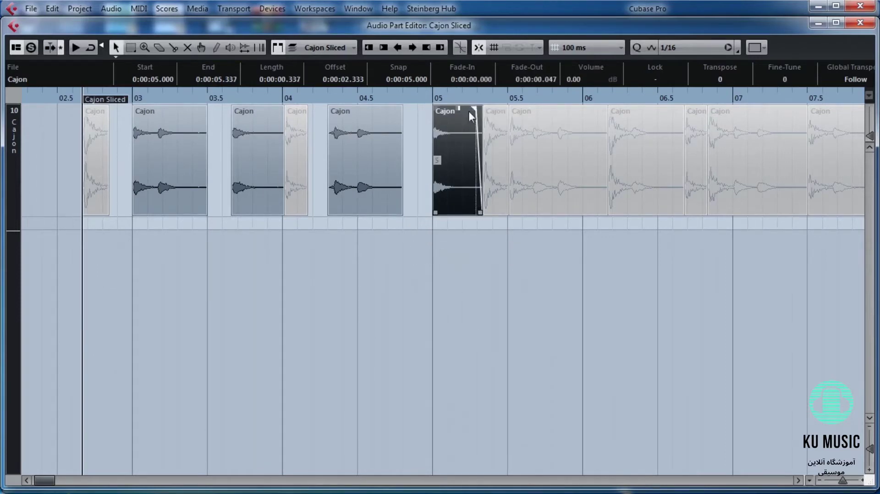
pyautogui.click(431, 99)
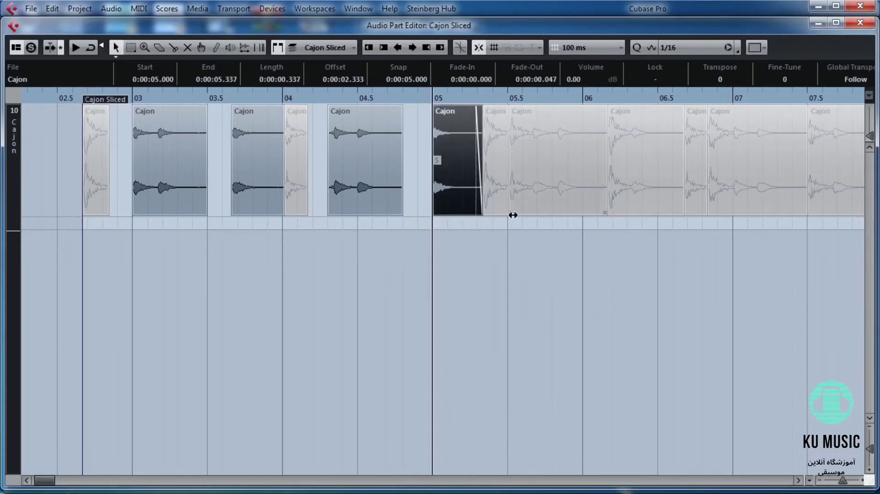
# - Trim the eighth Cajon slice's start to 5.651 seconds, add a 0.025-second fade-in, and unmute it
pyautogui.moveTo(513, 215); pyautogui.dragTo(535, 195)
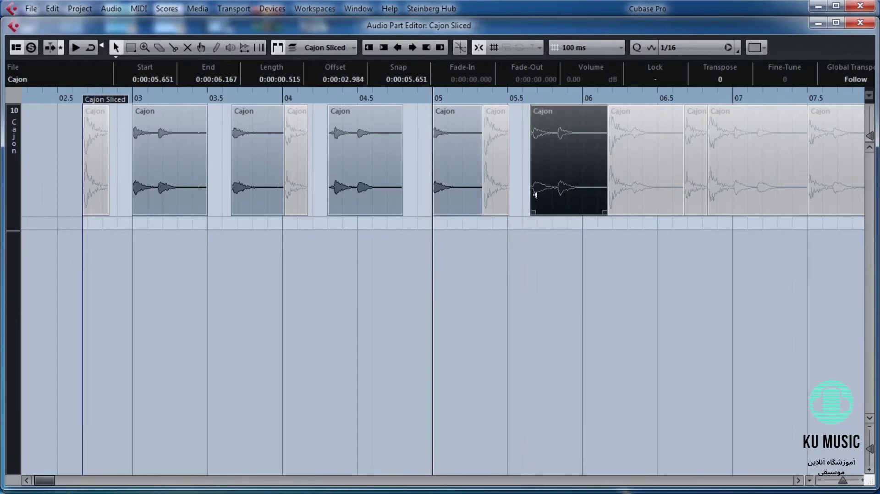
pyautogui.moveTo(534, 111); pyautogui.dragTo(536, 118)
pyautogui.rightClick(618, 234)
pyautogui.click(638, 234)
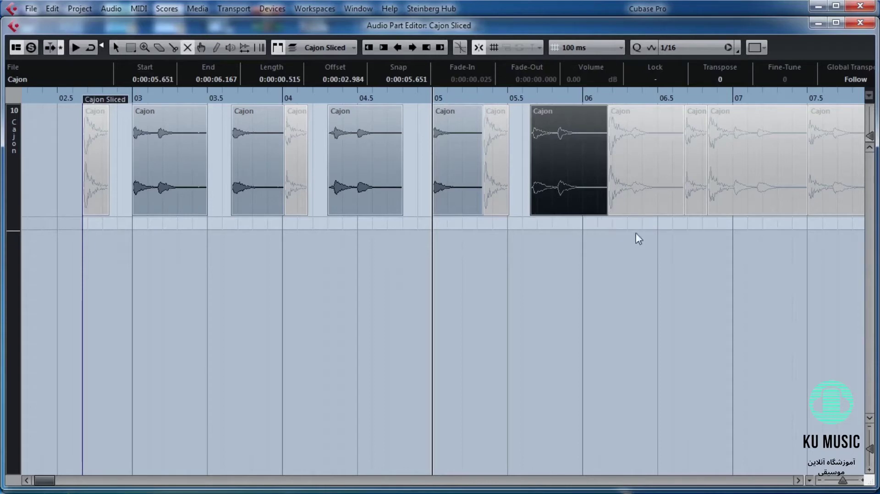
pyautogui.click(580, 176)
# - Trim the eighth Cajon slice's end to about 6.1 seconds and add a short fade-out
pyautogui.hscroll(1, 541, 257)
pyautogui.rightClick(495, 210)
pyautogui.click(467, 231)
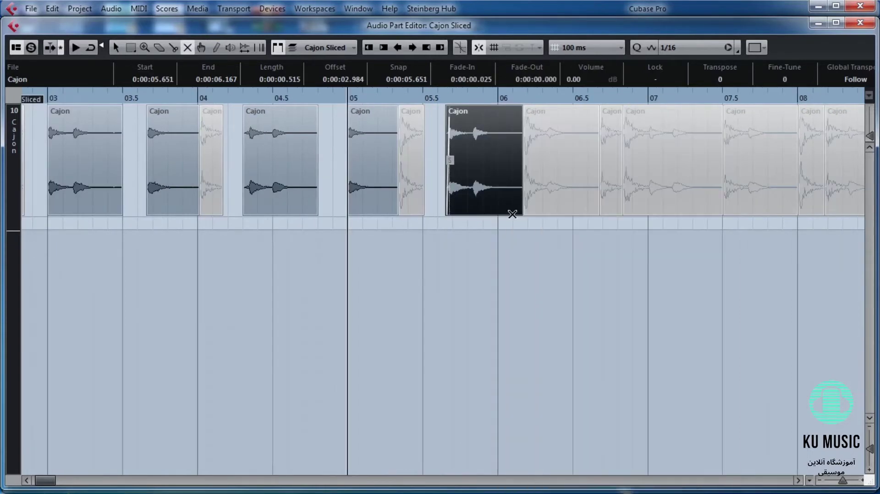
pyautogui.press('1')
pyautogui.moveTo(516, 212); pyautogui.dragTo(511, 212)
pyautogui.click(515, 212)
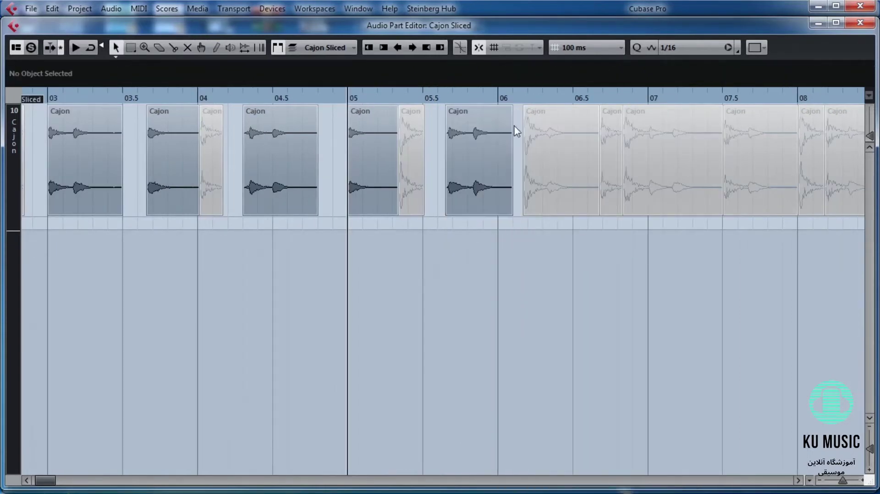
pyautogui.moveTo(510, 109); pyautogui.dragTo(505, 110)
# - Trim the ninth Cajon slice's start to 6.300 seconds, add a 0.017-second fade-in, and unmute it
pyautogui.hscroll(1, 465, 209)
pyautogui.moveTo(361, 209); pyautogui.dragTo(373, 211)
pyautogui.moveTo(379, 110); pyautogui.dragTo(381, 109)
pyautogui.rightClick(376, 149)
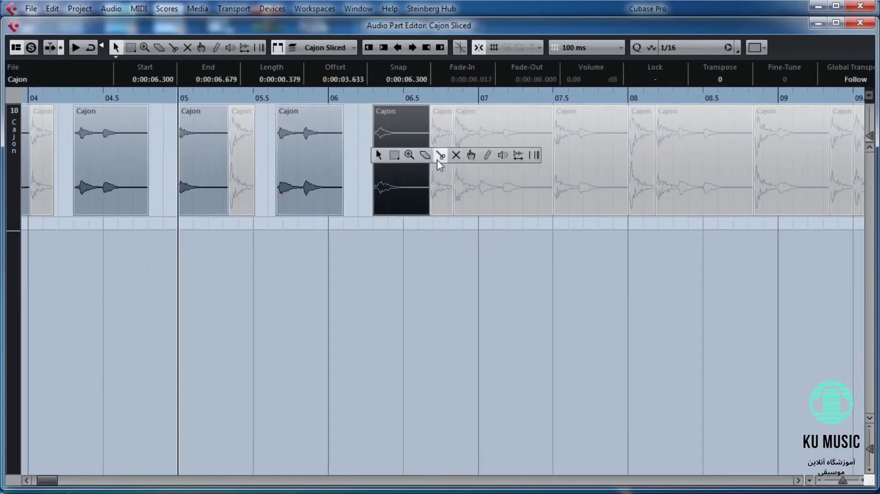
pyautogui.click(454, 151)
pyautogui.click(394, 161)
# - Unmute the eleventh and twelfth Cajon slices
pyautogui.click(488, 174)
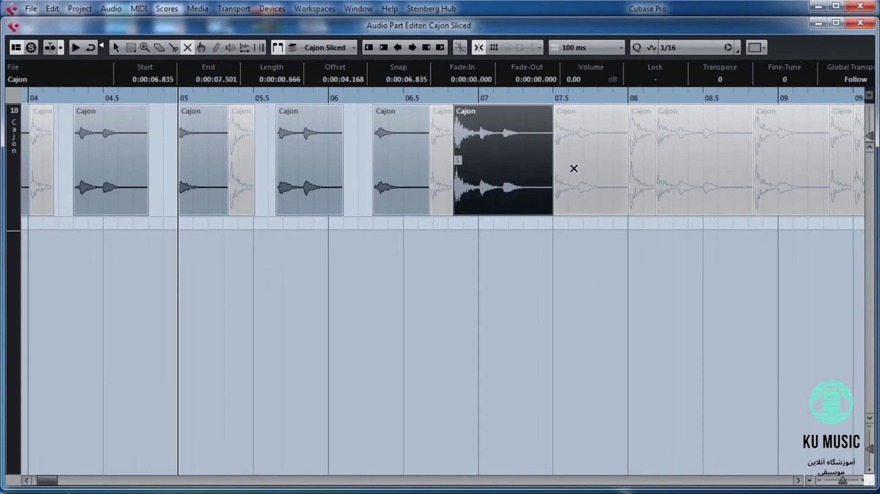
pyautogui.click(573, 167)
pyautogui.press('1')
# - Trim the eleventh Cajon slice to run from 7.000 to 7.500 seconds, with a 0.017-second fade-in and a 0.043-second fade-out
pyautogui.moveTo(458, 212); pyautogui.dragTo(479, 212)
pyautogui.moveTo(481, 109); pyautogui.dragTo(484, 107)
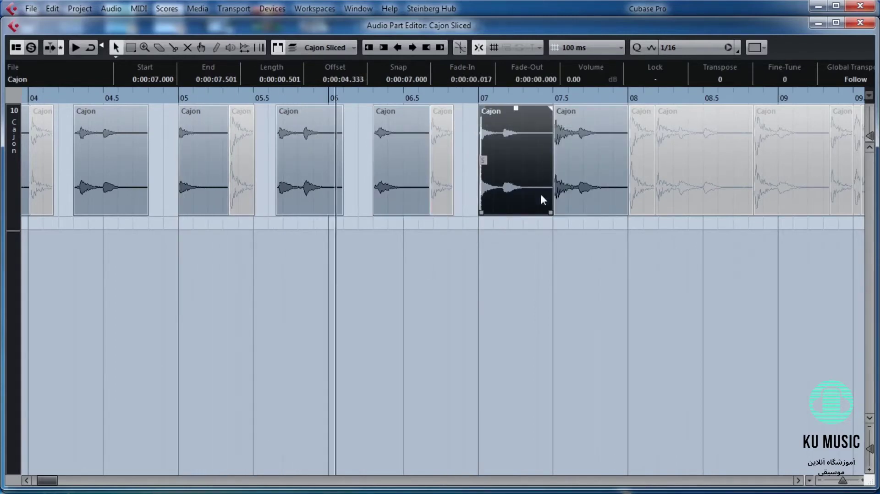
pyautogui.moveTo(551, 212); pyautogui.dragTo(551, 212)
pyautogui.moveTo(550, 106); pyautogui.dragTo(546, 107)
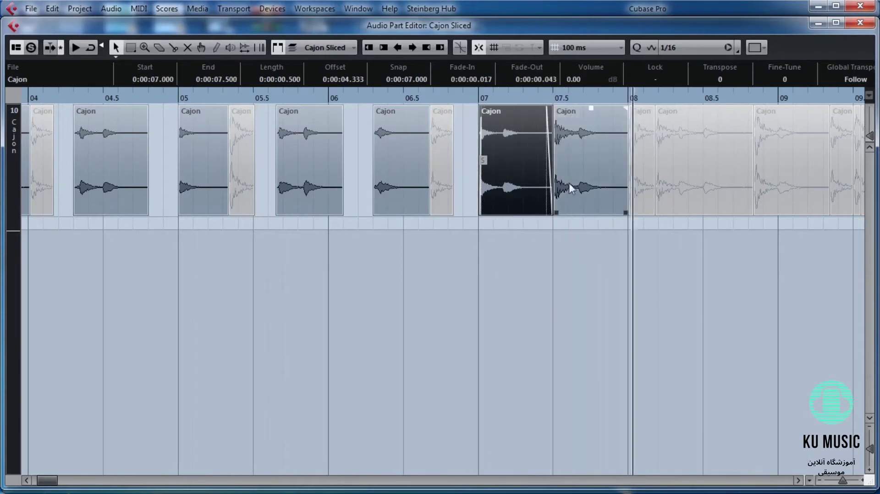
# - Trim the twelfth Cajon slice's start to 7.644 seconds and add a 0.030-second fade-in and a 0.043-second fade-out
pyautogui.moveTo(492, 212); pyautogui.dragTo(495, 212)
pyautogui.moveTo(494, 110); pyautogui.dragTo(535, 110)
# - Unmute the fourteenth Cajon slice and trim its start to 8.309 seconds
pyautogui.hscroll(5, 509, 199)
pyautogui.rightClick(508, 199)
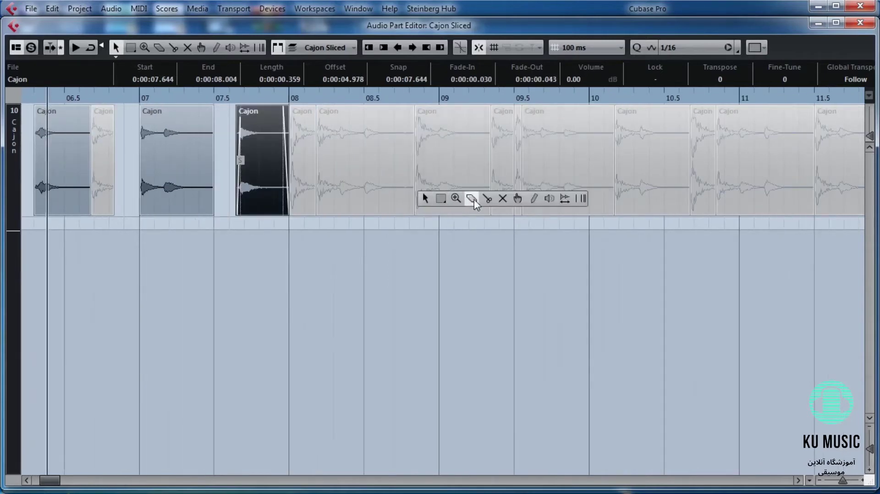
pyautogui.click(488, 200)
pyautogui.click(350, 204)
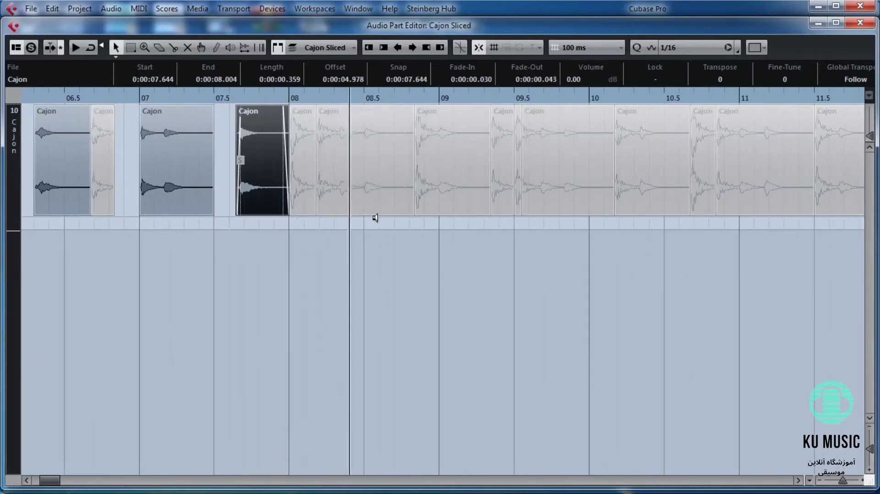
pyautogui.rightClick(444, 225)
pyautogui.click(351, 224)
pyautogui.click(382, 193)
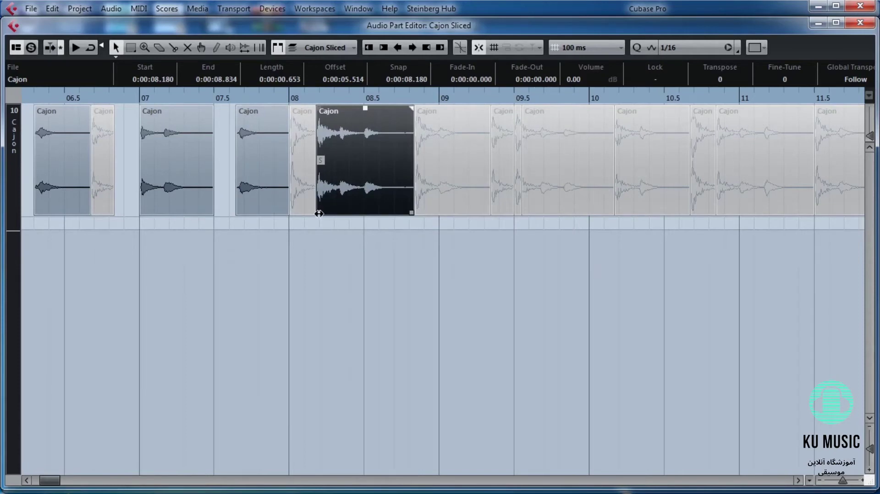
pyautogui.moveTo(318, 214); pyautogui.dragTo(338, 211)
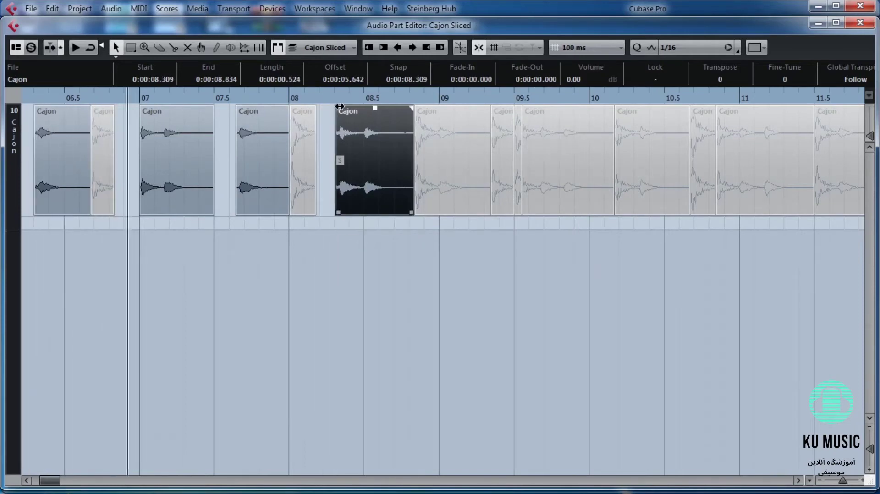
# - Trim the fourteenth Cajon slice's end to 8.800 seconds and add a 0.030-second fade-in and a short fade-out
pyautogui.moveTo(340, 106); pyautogui.dragTo(343, 107)
pyautogui.moveTo(412, 212); pyautogui.dragTo(407, 212)
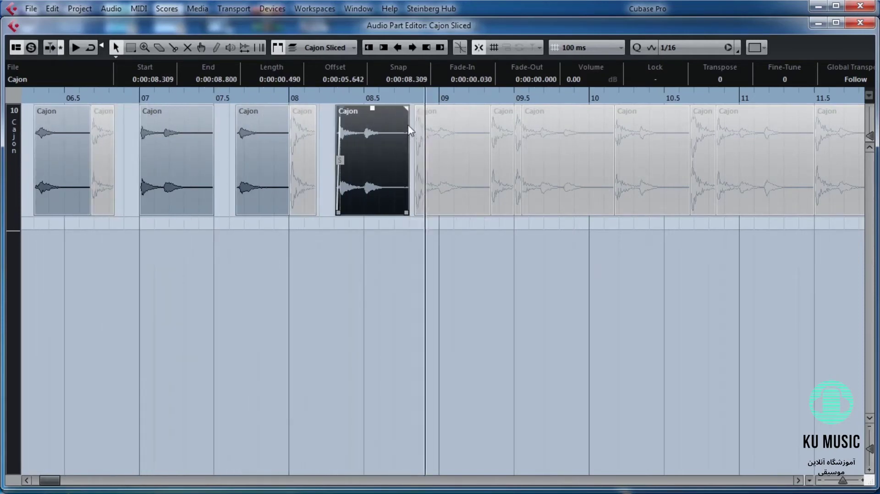
pyautogui.moveTo(406, 108); pyautogui.dragTo(400, 108)
# - Trim the fifteenth Cajon slice's start to 9.000 seconds and unmute it
pyautogui.click(438, 212)
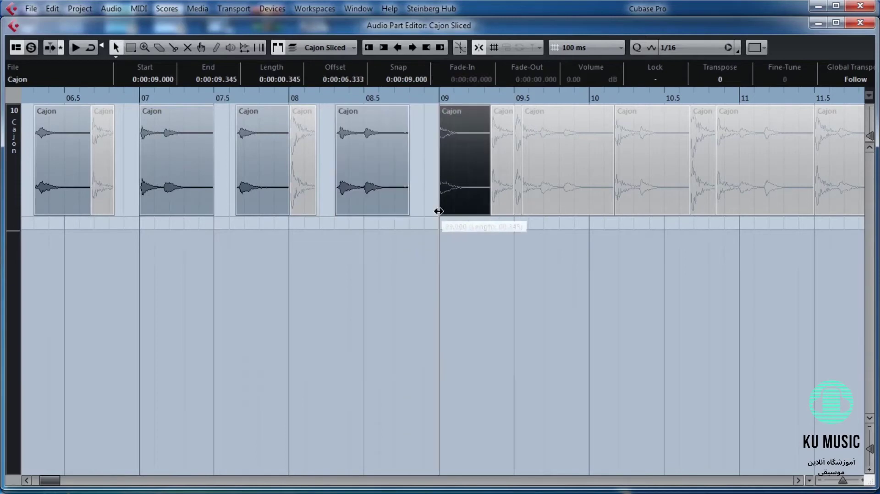
pyautogui.rightClick(411, 232)
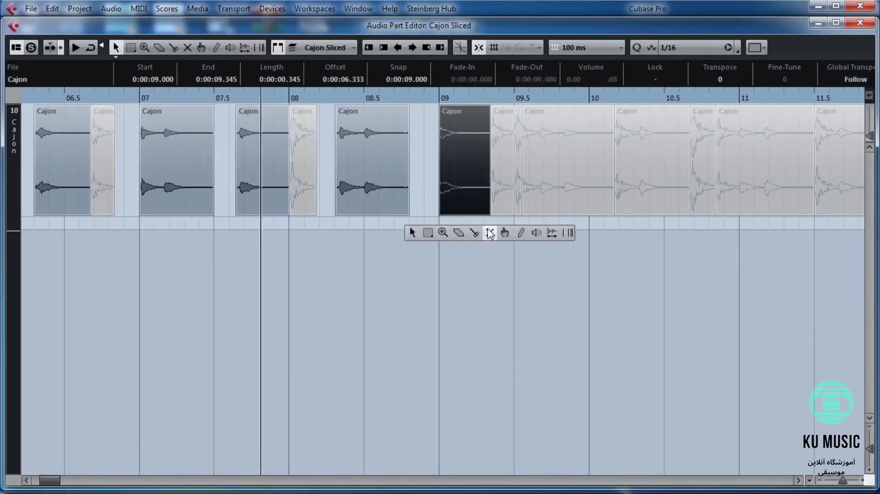
pyautogui.click(489, 233)
pyautogui.click(462, 207)
pyautogui.press('1')
pyautogui.rightClick(328, 241)
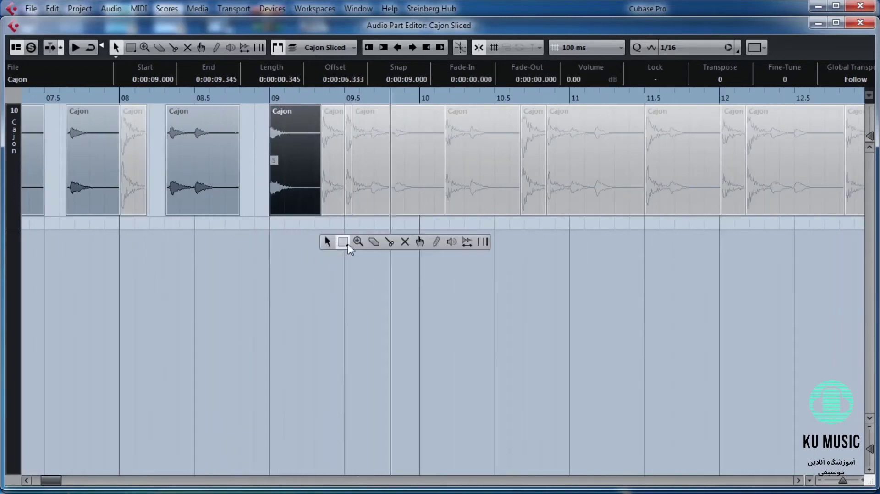
# - Unmute the Cajon slice that begins just after 9.5 seconds and trim its start to 9.642 seconds
pyautogui.click(394, 242)
pyautogui.rightClick(410, 249)
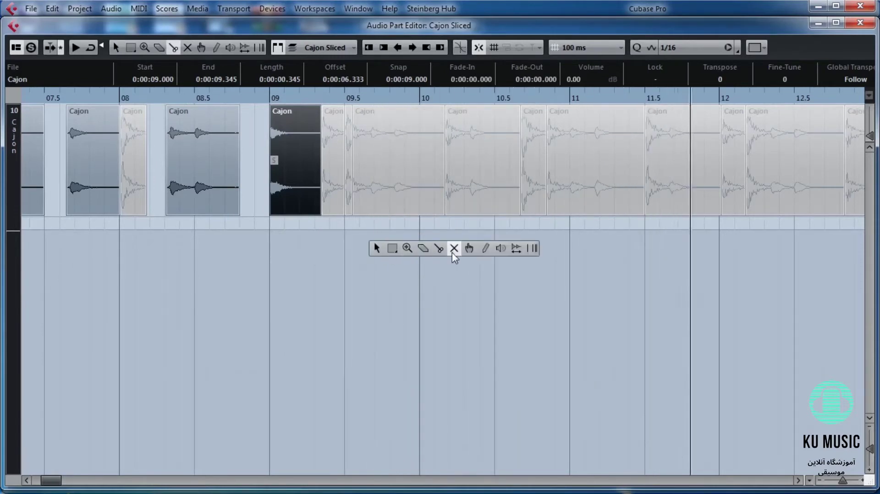
pyautogui.click(375, 247)
pyautogui.click(373, 212)
pyautogui.moveTo(355, 211); pyautogui.dragTo(368, 211)
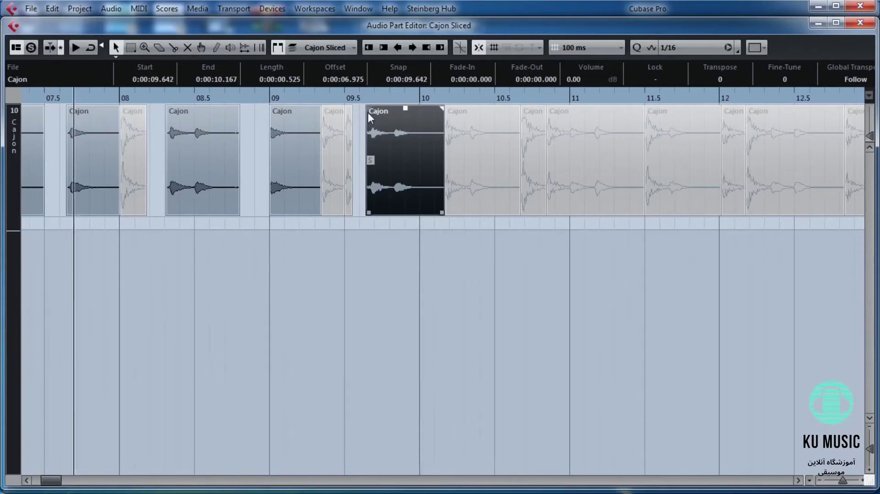
# - Trim the end of the slice starting at 9.642 seconds to 10.100 seconds, adding a 0.030-second fade-in and a 0.073-second fade-out
pyautogui.moveTo(368, 109); pyautogui.dragTo(373, 109)
pyautogui.moveTo(440, 212); pyautogui.dragTo(432, 212)
pyautogui.moveTo(432, 109); pyautogui.dragTo(422, 109)
# - Unmute the Cajon slice just after 10 seconds, trim its start to 10.302 seconds and add a 0.043-second fade-in
pyautogui.rightClick(461, 248)
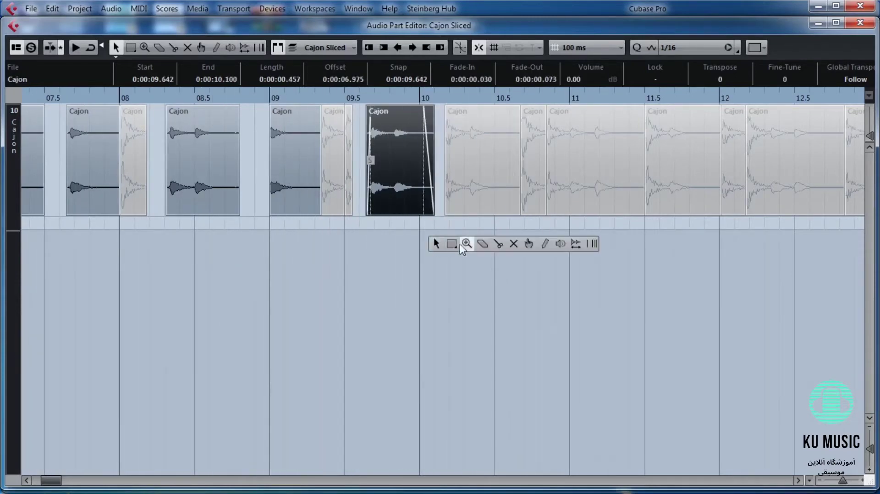
pyautogui.click(513, 245)
pyautogui.rightClick(470, 226)
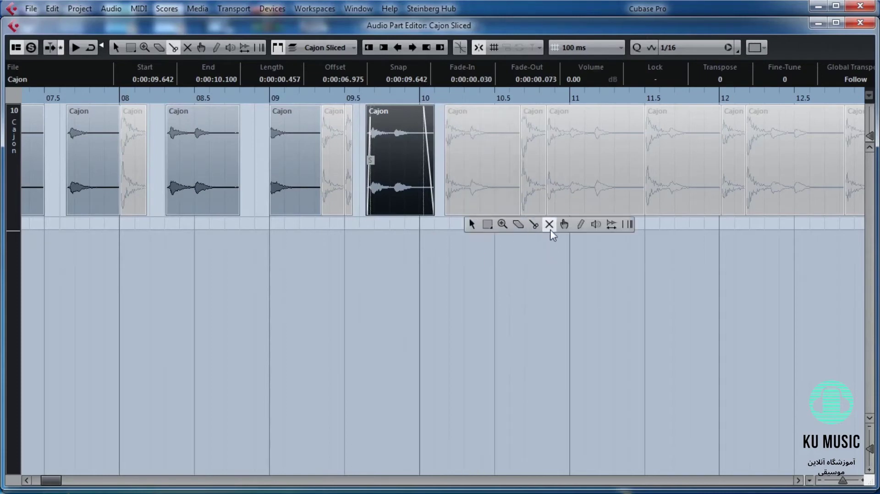
pyautogui.click(548, 229)
pyautogui.click(457, 154)
pyautogui.rightClick(442, 247)
pyautogui.click(445, 249)
pyautogui.moveTo(445, 210); pyautogui.dragTo(469, 210)
pyautogui.moveTo(467, 109); pyautogui.dragTo(473, 108)
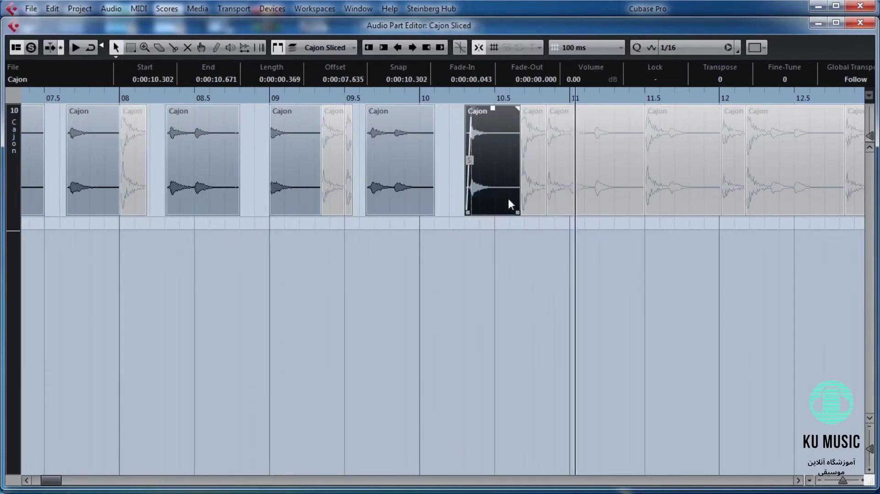
# - Unmute all remaining Cajon slices from 10.671 seconds to the end of the part and deselect them
pyautogui.press('g')
pyautogui.press('g')
pyautogui.press('g')
pyautogui.press('g')
pyautogui.press('g')
pyautogui.press('g')
pyautogui.press('g')
pyautogui.press('g')
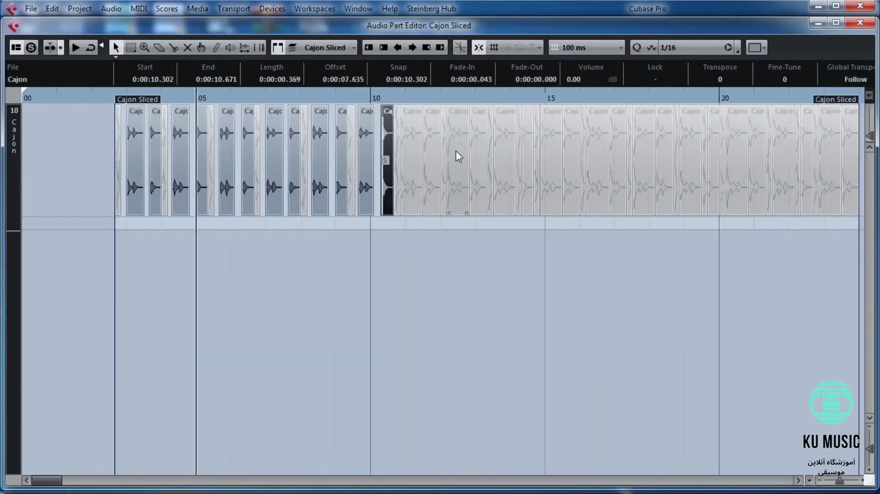
pyautogui.click(374, 260)
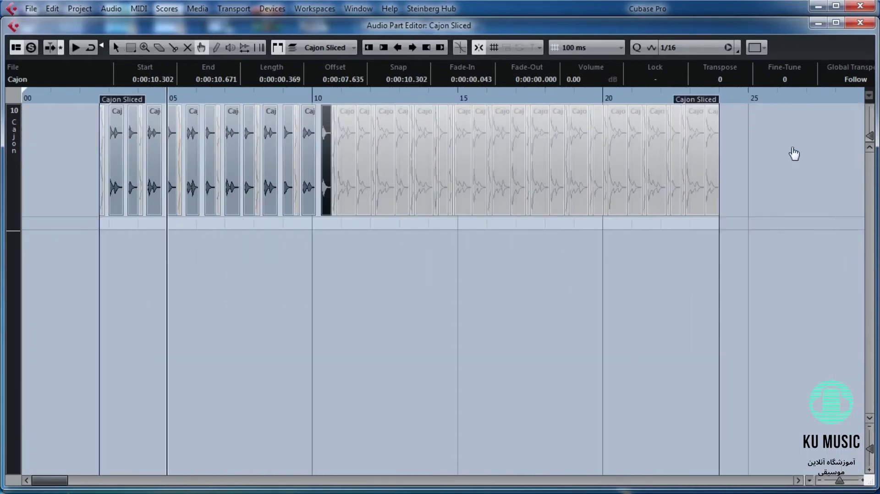
pyautogui.rightClick(429, 214)
pyautogui.click(506, 214)
pyautogui.moveTo(755, 149); pyautogui.dragTo(334, 170)
pyautogui.rightClick(322, 273)
pyautogui.click(321, 273)
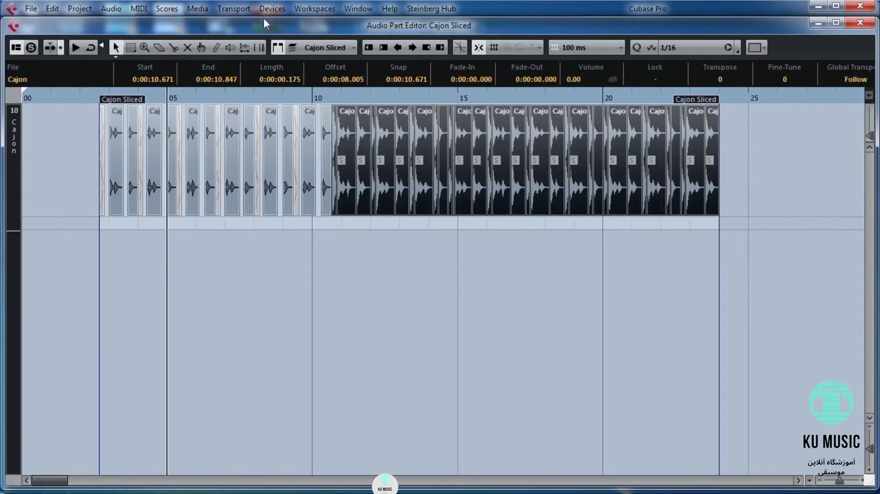
pyautogui.click(355, 273)
# - Audition the Cajon loop from the 10-second mark and examine the slices around that point
pyautogui.press('space')
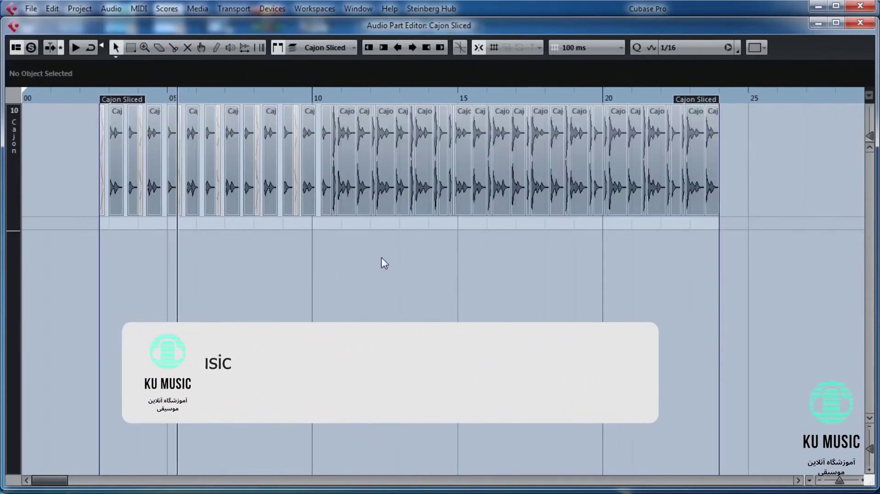
pyautogui.click(312, 97)
pyautogui.press('h')
pyautogui.press('h')
pyautogui.press('h')
pyautogui.press('h')
pyautogui.press('h')
pyautogui.press('h')
pyautogui.press('h')
pyautogui.press('h')
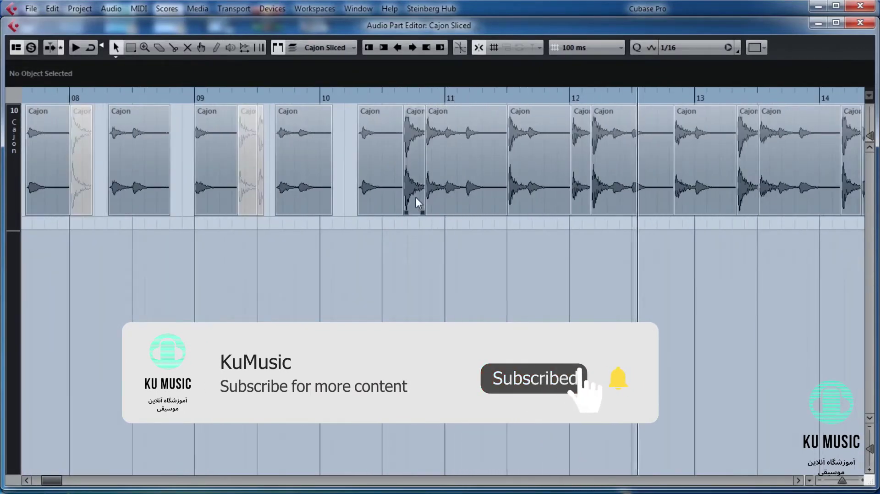
pyautogui.press('g')
pyautogui.press('g')
pyautogui.press('g')
pyautogui.press('g')
pyautogui.press('space')
# - Delete all Cajon slices from 10.302 seconds to the end of the part
pyautogui.press('g')
pyautogui.press('g')
pyautogui.press('g')
pyautogui.press('g')
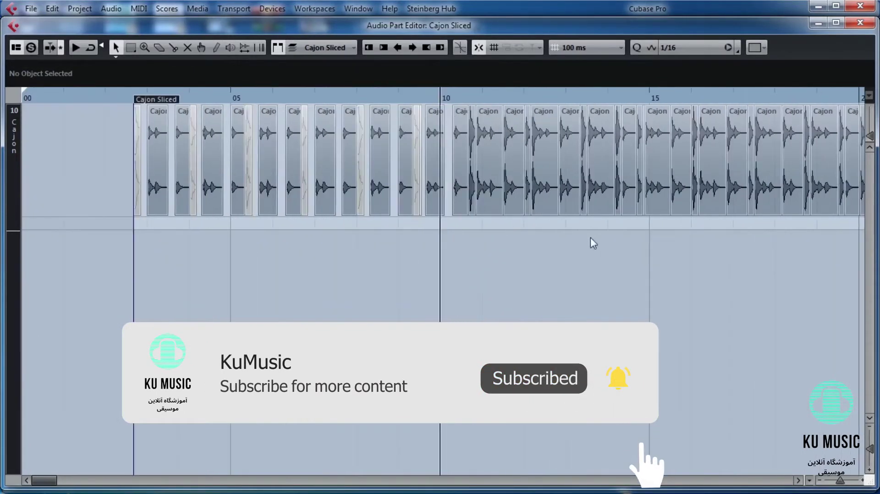
pyautogui.moveTo(666, 152); pyautogui.dragTo(232, 177)
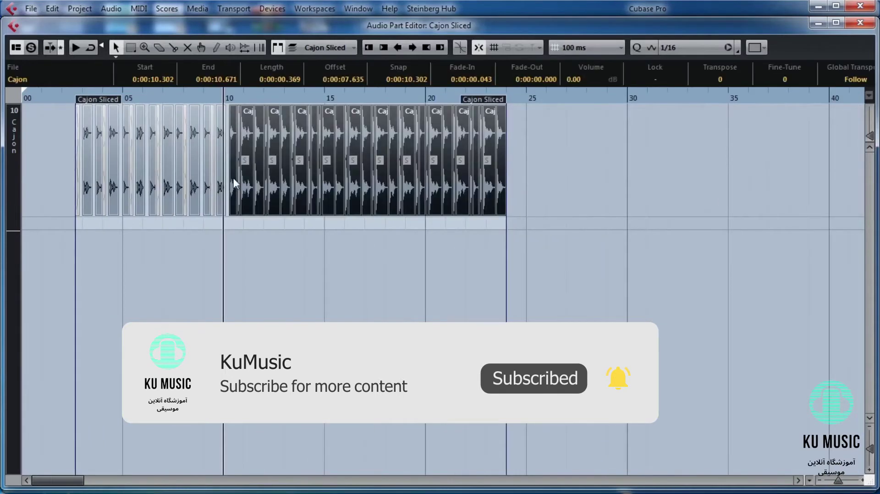
pyautogui.press('Delete')
# - Trim the end of the last remaining Cajon slice to 10.000 seconds
pyautogui.press('h')
pyautogui.press('h')
pyautogui.press('h')
pyautogui.press('h')
pyautogui.press('h')
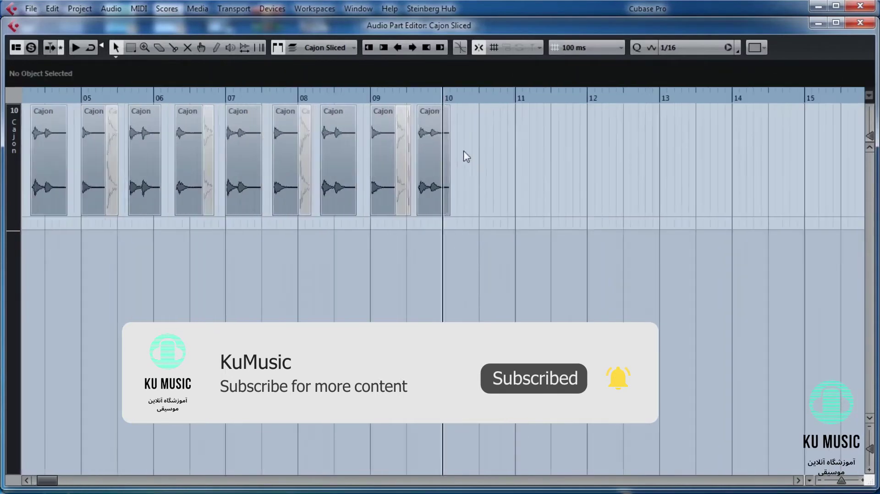
pyautogui.moveTo(451, 212); pyautogui.dragTo(443, 213)
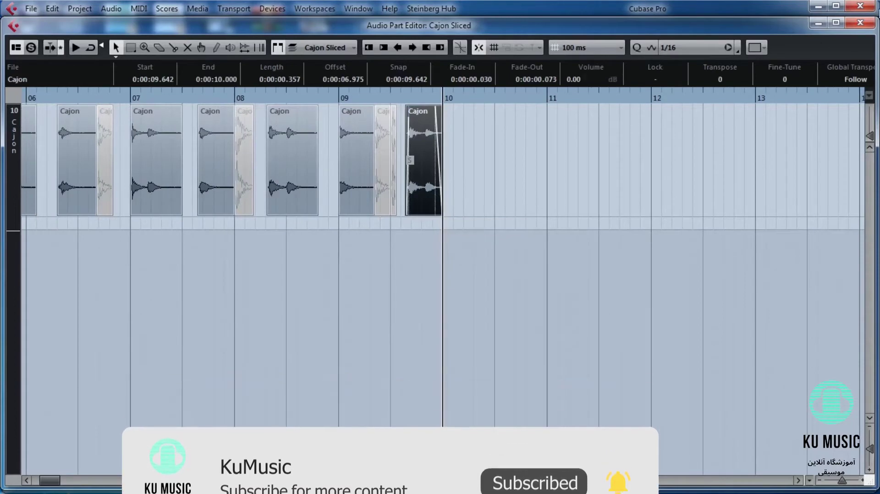
# - Return to the project arrangement and shorten the Cajon Sliced part to two bars, ending at bar 4
pyautogui.press('Return')
pyautogui.press('g')
pyautogui.press('g')
pyautogui.press('g')
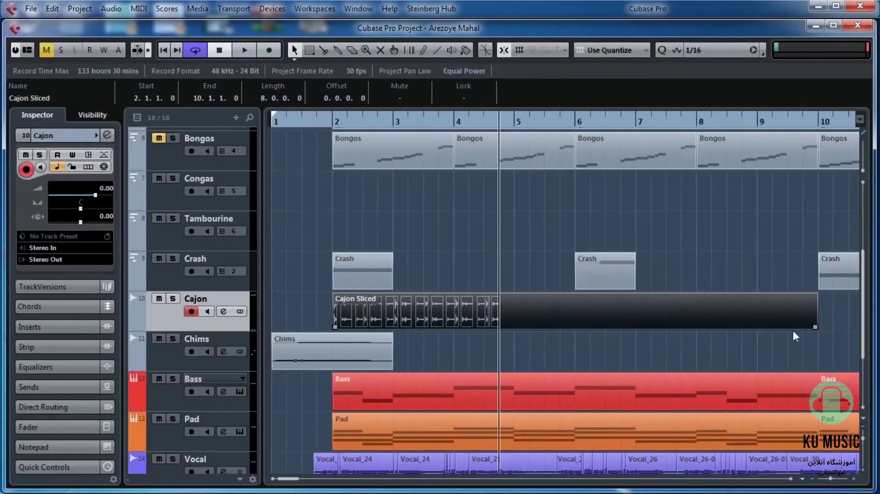
pyautogui.moveTo(815, 326); pyautogui.dragTo(451, 329)
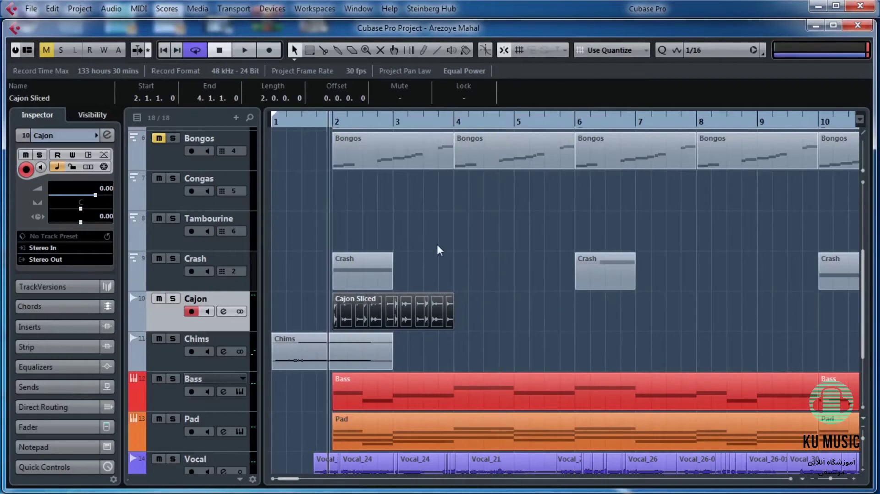
# - Duplicate the two-bar Cajon Sliced part once, placing the copy from bar 4 to bar 6
pyautogui.click(471, 272)
pyautogui.press('h')
pyautogui.press('h')
pyautogui.press('g')
pyautogui.press('g')
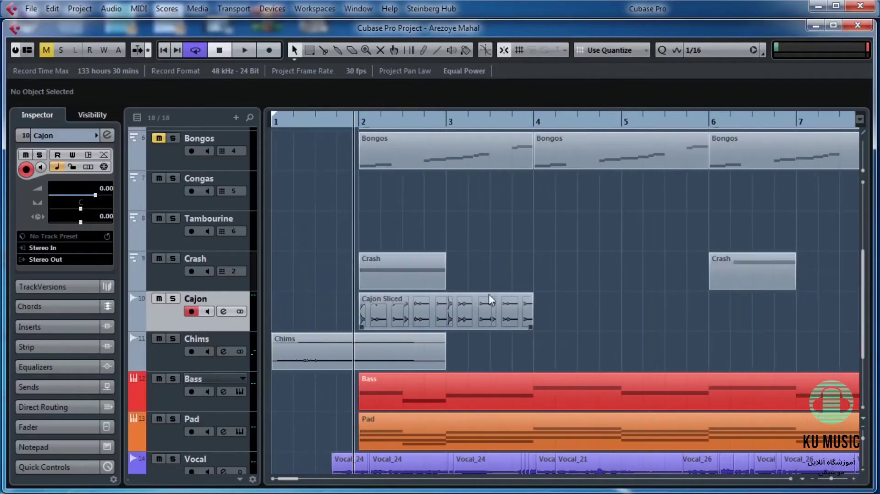
pyautogui.click(353, 320)
pyautogui.hotkey('ctrl', 'd')
pyautogui.press('g')
pyautogui.press('g')
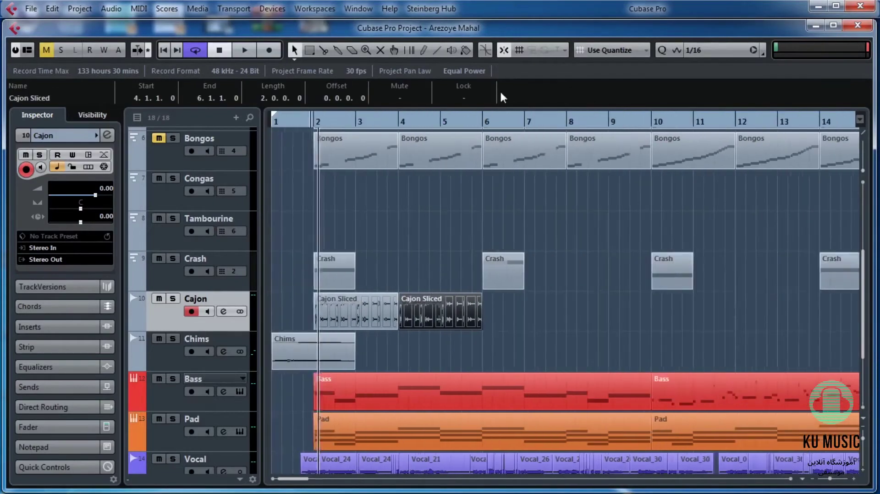
# - Select both Cajon Sliced parts and duplicate them repeatedly until the Cajon track is filled up to bar 18
pyautogui.press('g')
pyautogui.hotkey('ctrl', 'd')
pyautogui.hotkey('ctrl', 'd')
pyautogui.hotkey('ctrl', 'd')
pyautogui.hotkey('ctrl', 'd')
pyautogui.hotkey('ctrl', 'd')
pyautogui.hotkey('ctrl', 'd')
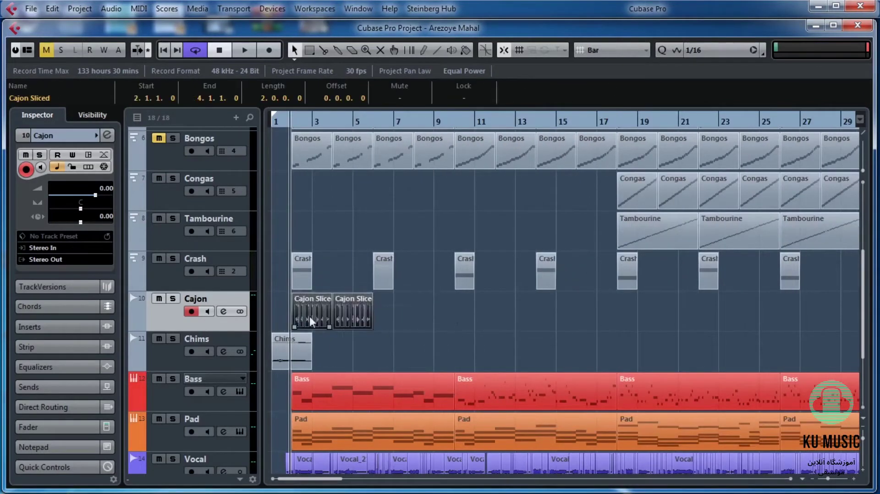
pyautogui.click(657, 340)
# - Audition the arrangement with the repeated Cajon parts and set the Cajon track's volume to -6.00 dB
pyautogui.press('space')
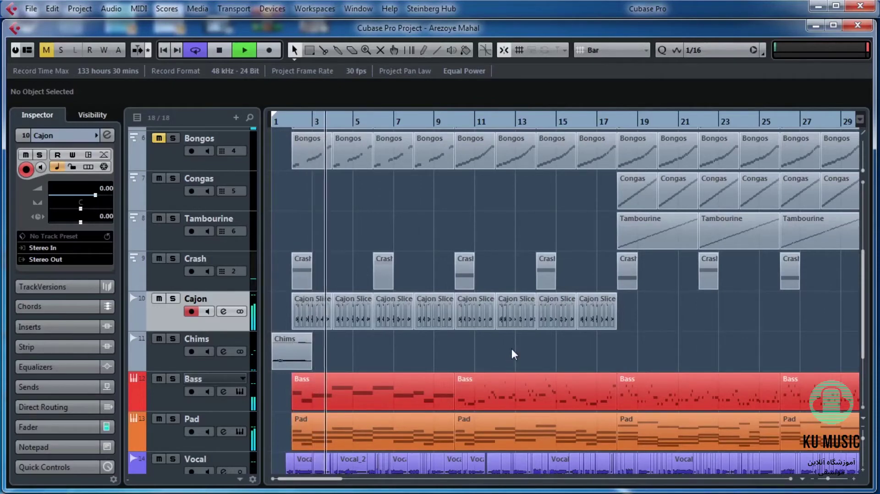
pyautogui.press('g')
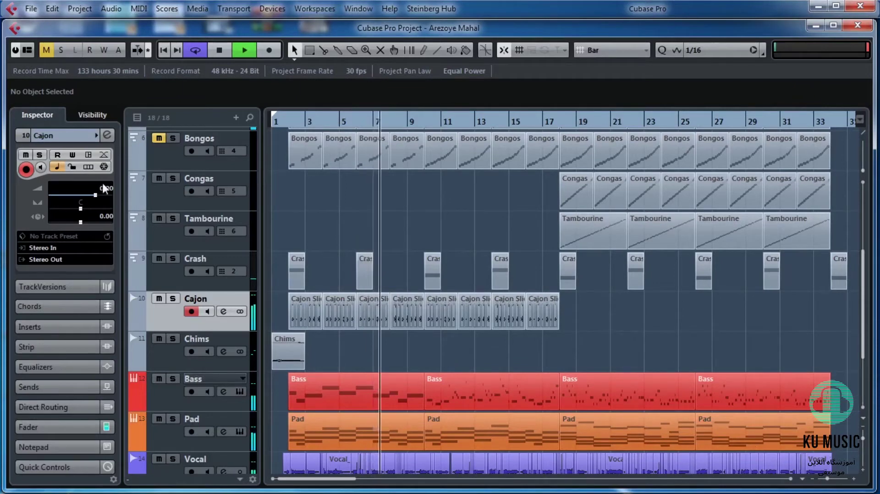
pyautogui.press('space')
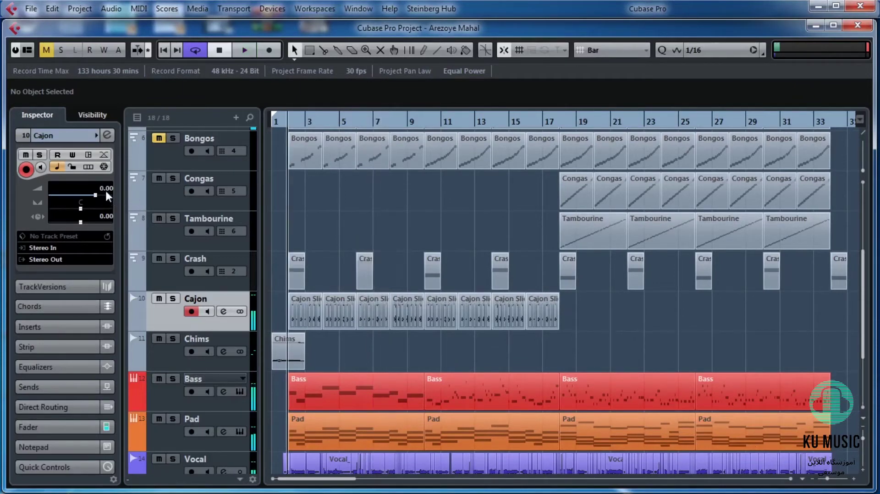
pyautogui.doubleClick(105, 188)
# - Open the Cajon channel settings, search the effects for "auto" and load AutoPan in the first insert slot
pyautogui.click(223, 312)
pyautogui.click(269, 146)
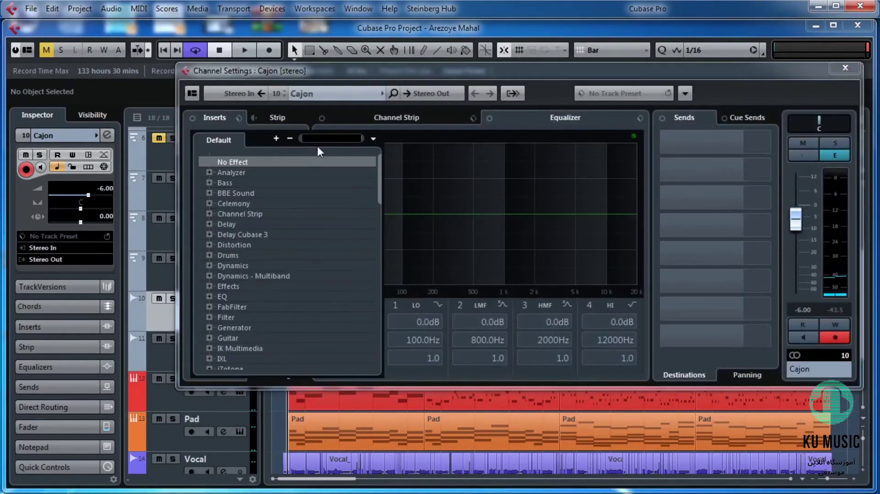
pyautogui.scroll(-13, 318, 248)
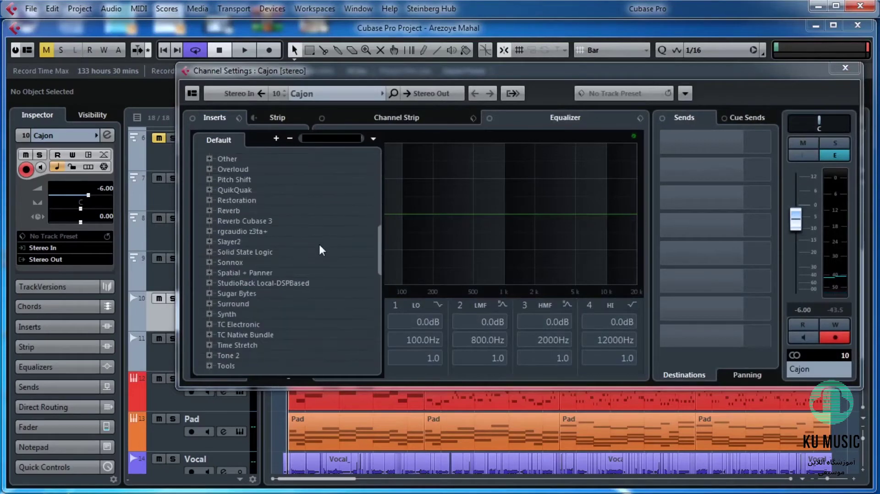
pyautogui.scroll(-2, 319, 245)
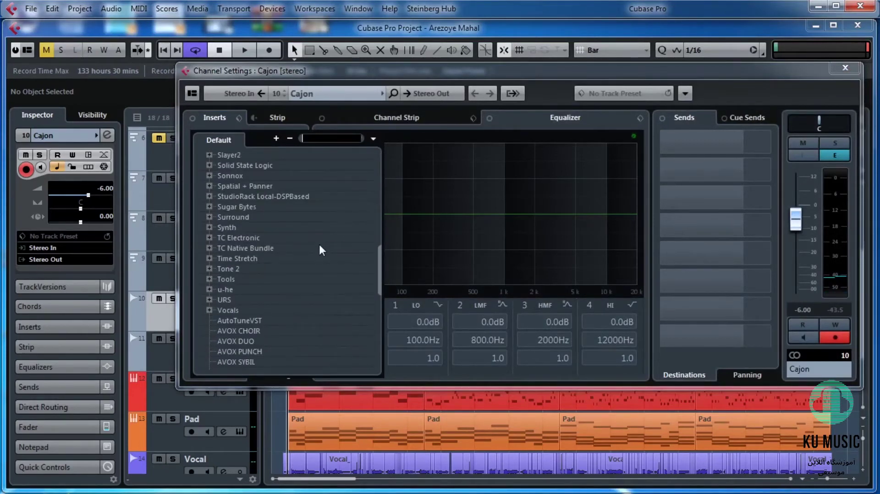
pyautogui.write('au')
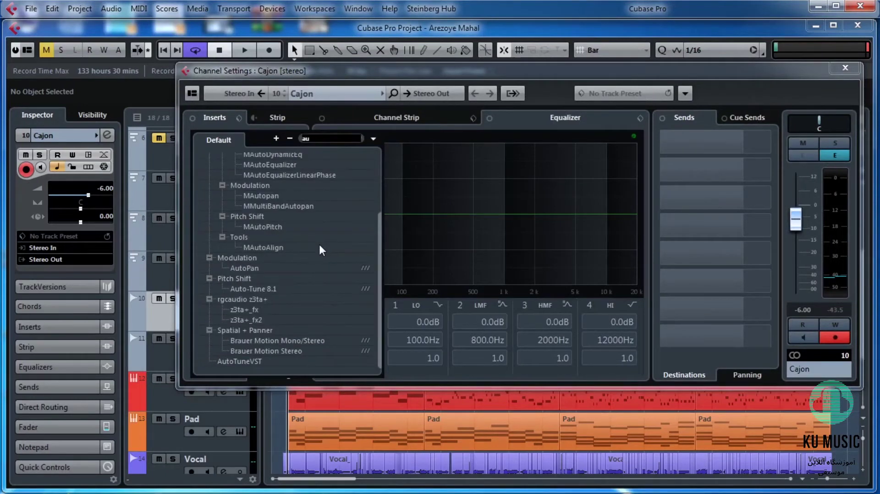
pyautogui.write('to')
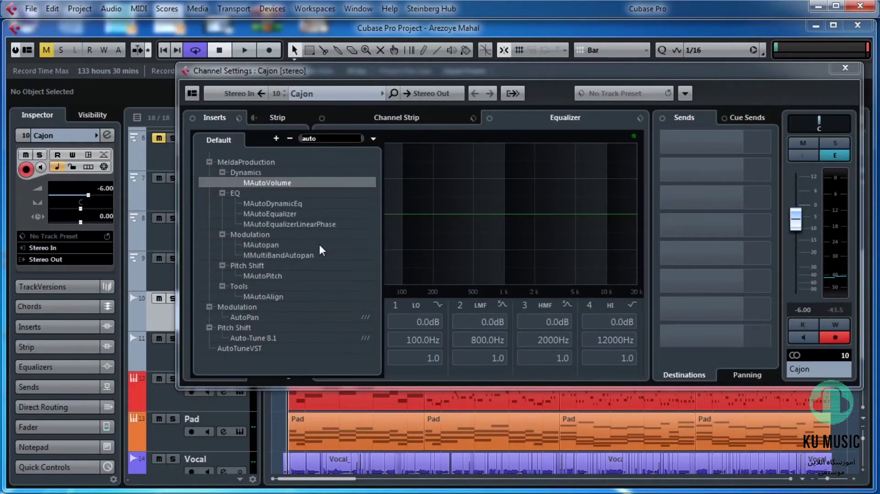
pyautogui.click(246, 319)
pyautogui.moveTo(441, 188); pyautogui.dragTo(472, 182)
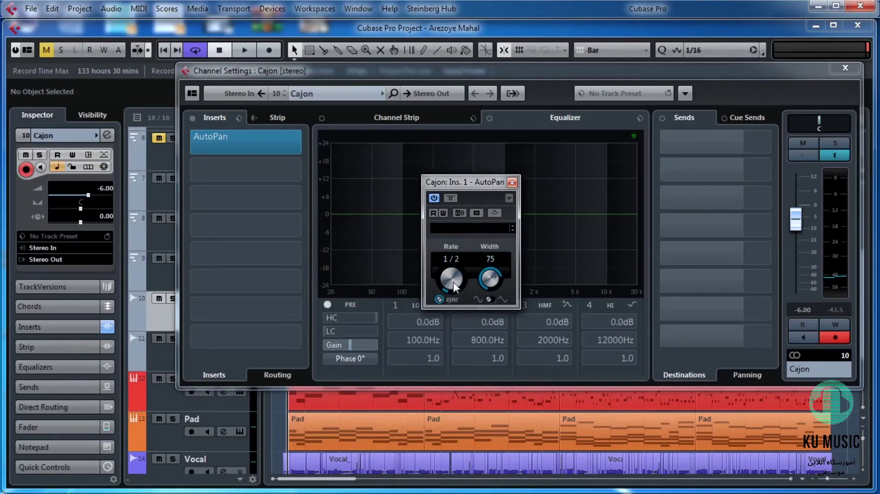
# - Solo the Cajon track and audition it with AutoPan at a rate of 1/2 and a width of 75
pyautogui.moveTo(248, 75); pyautogui.dragTo(367, 84)
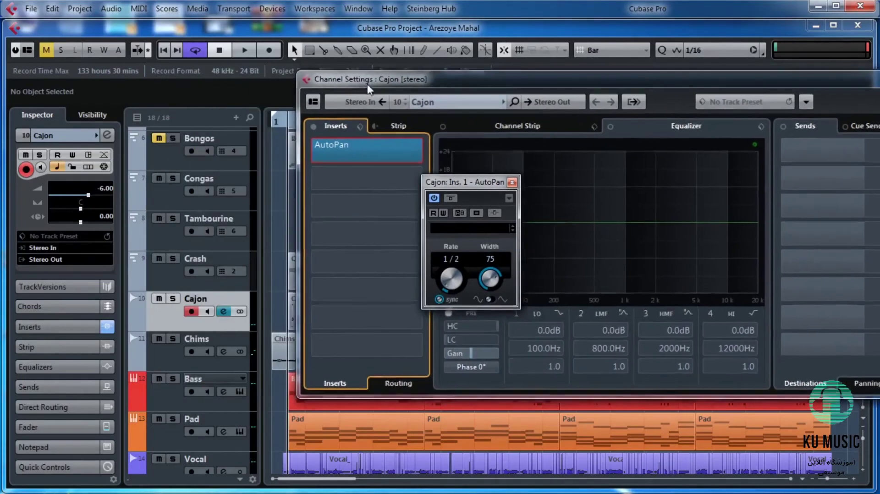
pyautogui.click(173, 298)
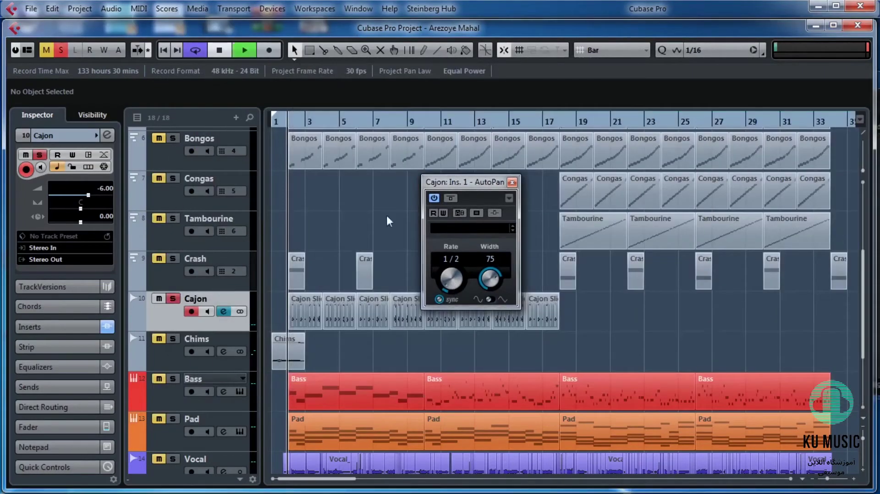
pyautogui.press('space')
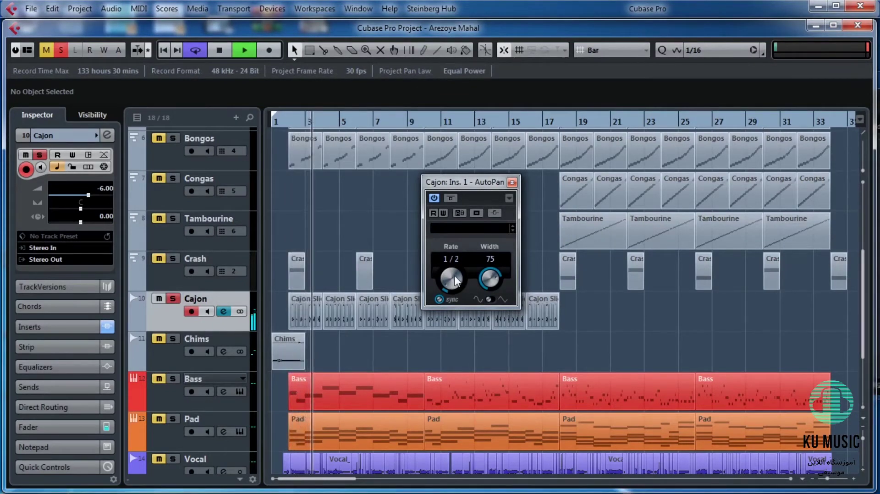
pyautogui.press('space')
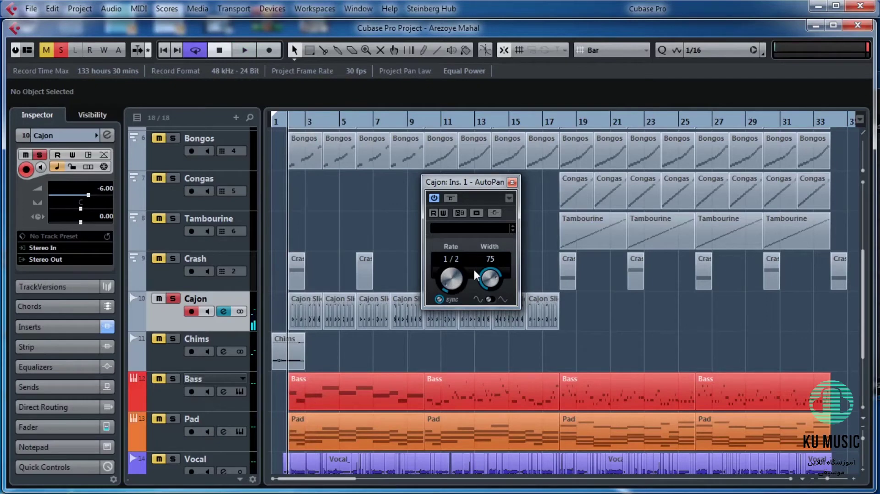
# - Audition AutoPan rates of 1/8 and 1/4 on the soloed Cajon, then set the rate back to 1/2
pyautogui.press('space')
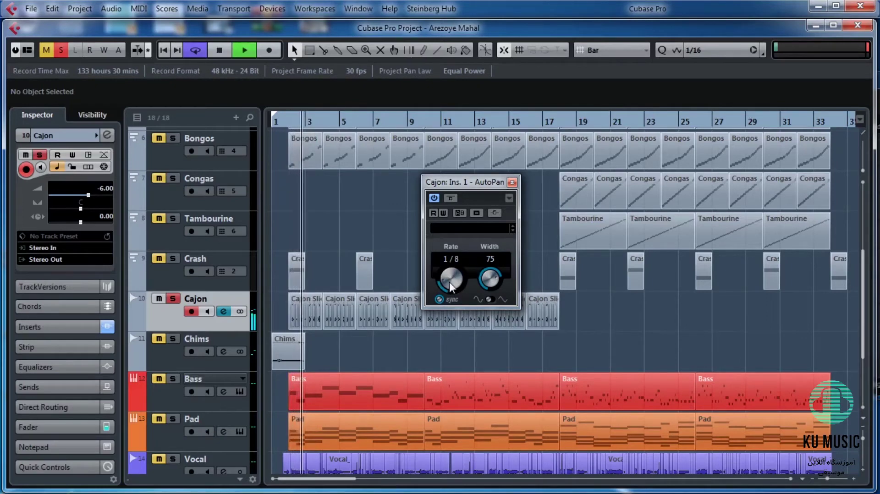
pyautogui.scroll(2, 449, 281)
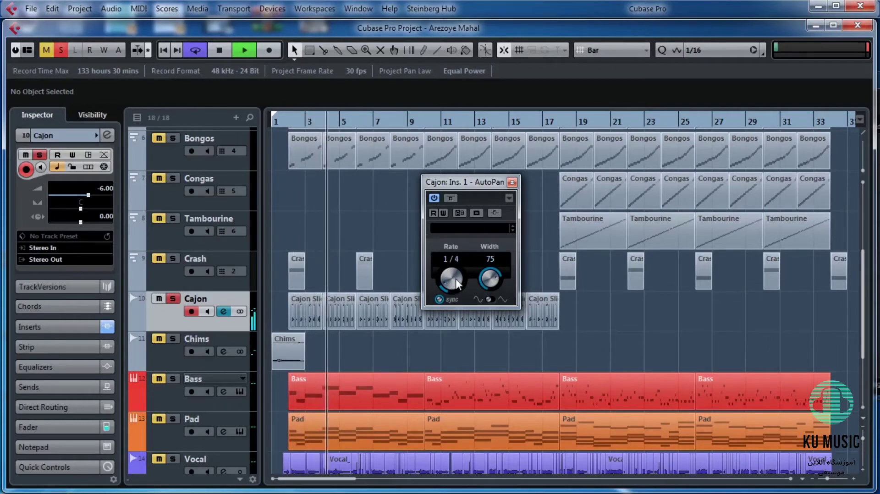
pyautogui.scroll(-2, 456, 279)
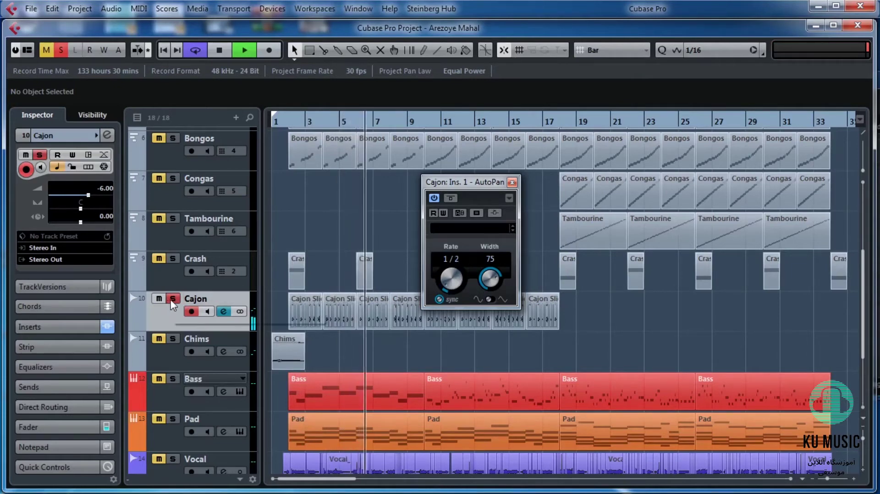
# - Stop playback, unsolo the Cajon track and close the AutoPan window
pyautogui.press('space')
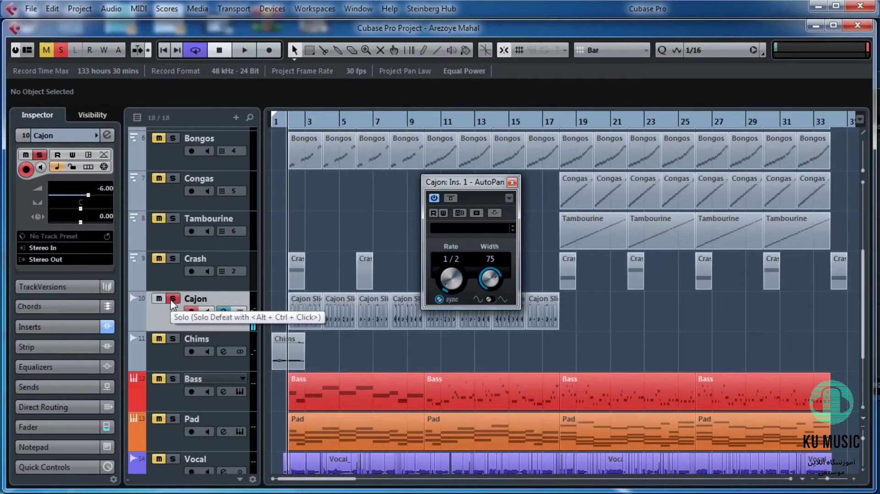
pyautogui.click(172, 299)
pyautogui.click(512, 183)
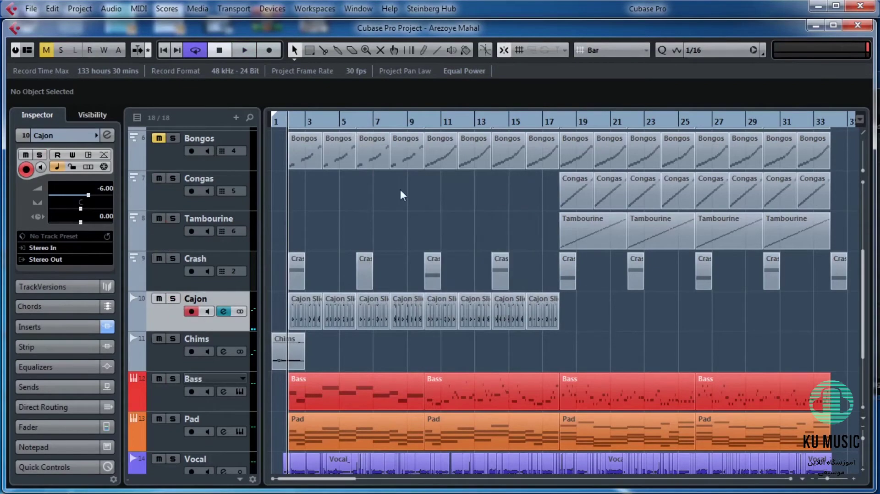
pyautogui.scroll(2, 346, 225)
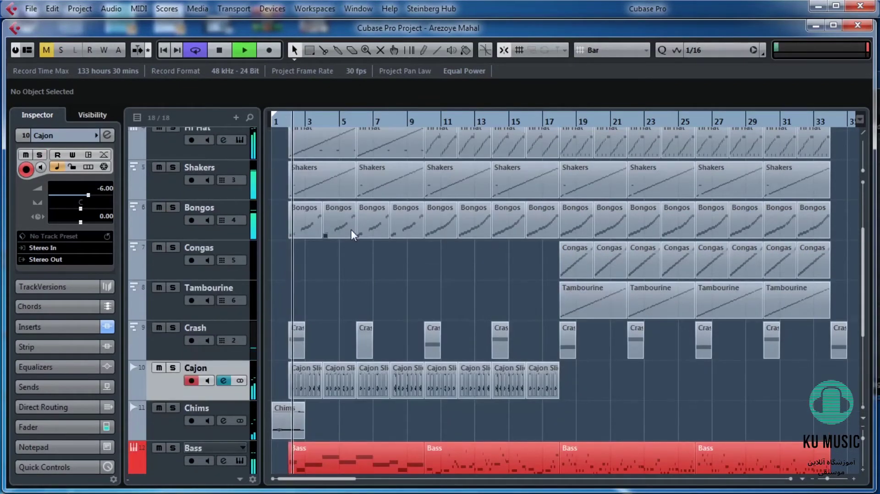
# - Open the Cajon channel settings, stop playback and open the AutoPan insert for editing
pyautogui.click(223, 380)
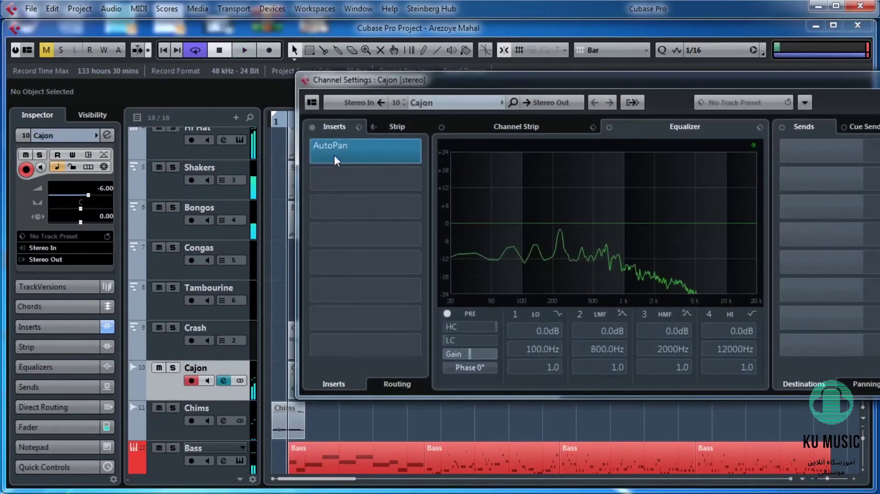
pyautogui.press('space')
pyautogui.click(365, 148)
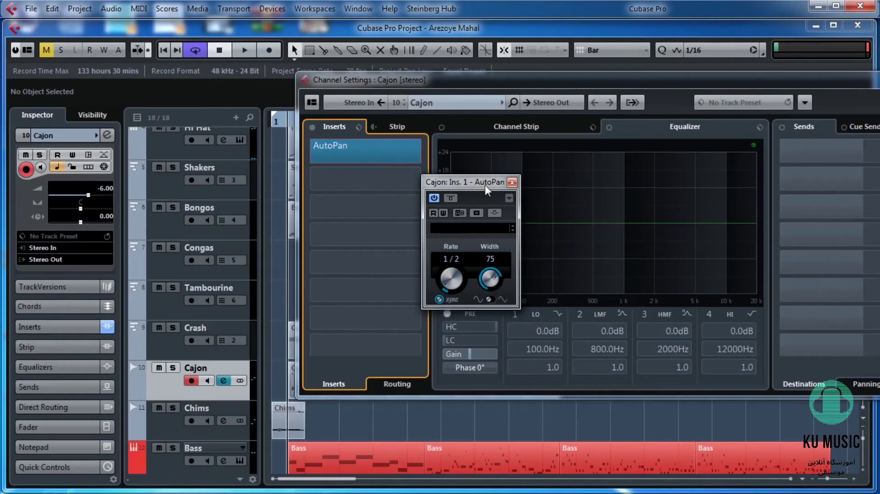
# - Reset the Cajon track's volume to 0.00 dB, audition it in the arrangement and lower the volume to -4.00 dB
pyautogui.keyDown('ctrl'); pyautogui.click(106, 187); pyautogui.keyUp('ctrl')
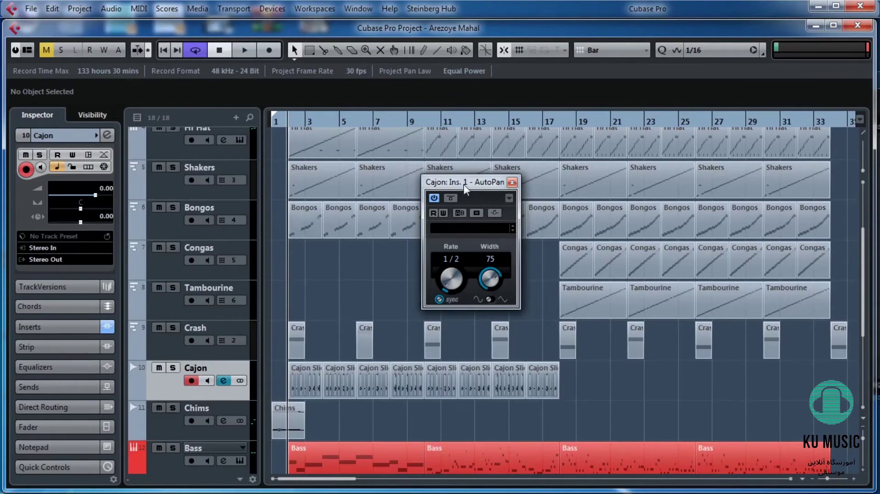
pyautogui.moveTo(465, 190); pyautogui.dragTo(491, 178)
pyautogui.press('space')
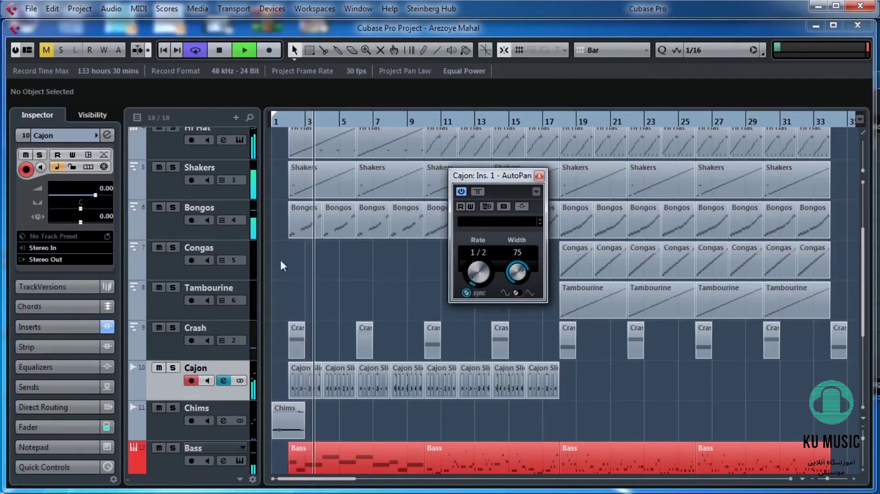
pyautogui.doubleClick(106, 187)
pyautogui.write('-3')
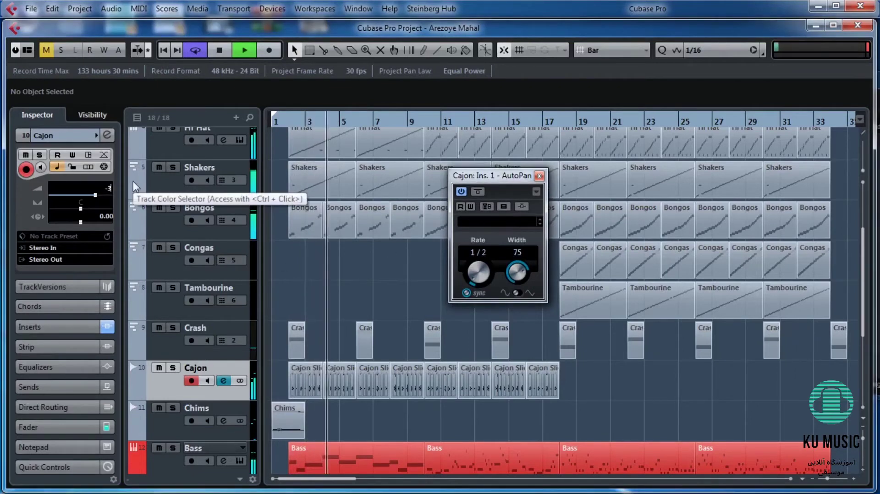
pyautogui.press('Return')
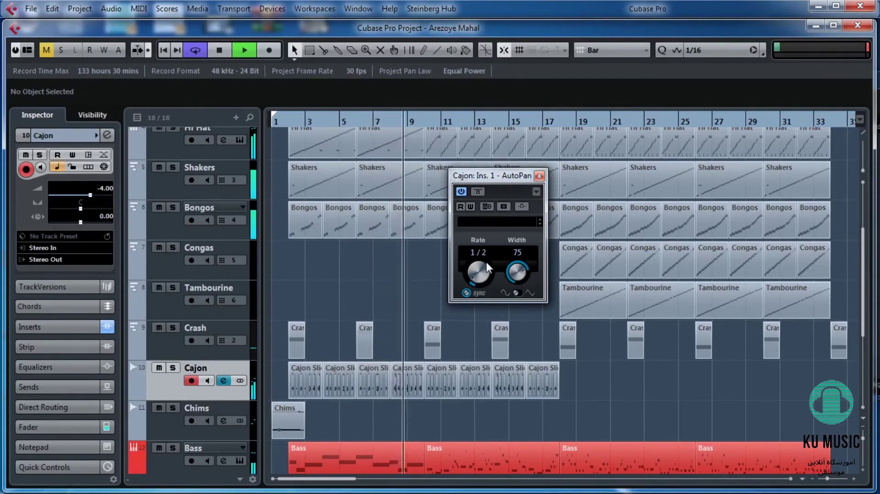
# - Set the AutoPan rate to 1/4, close the plug-in window and stop playback
pyautogui.scroll(-1, 479, 278)
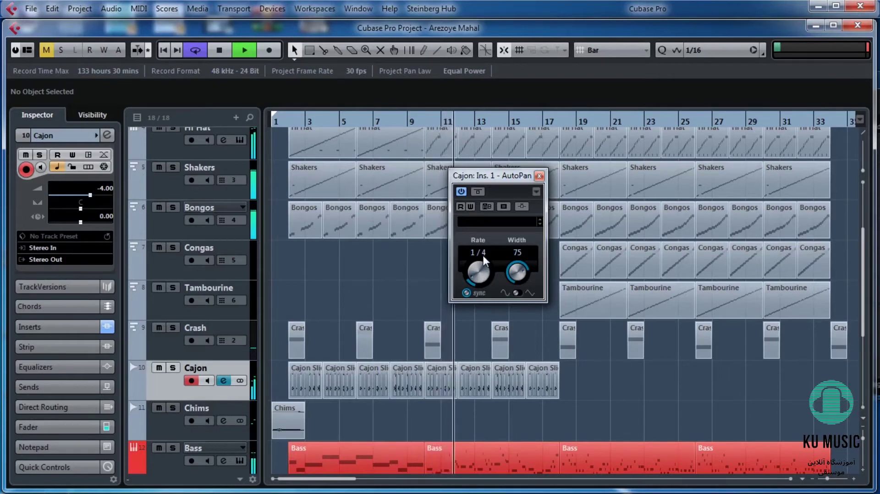
pyautogui.click(539, 176)
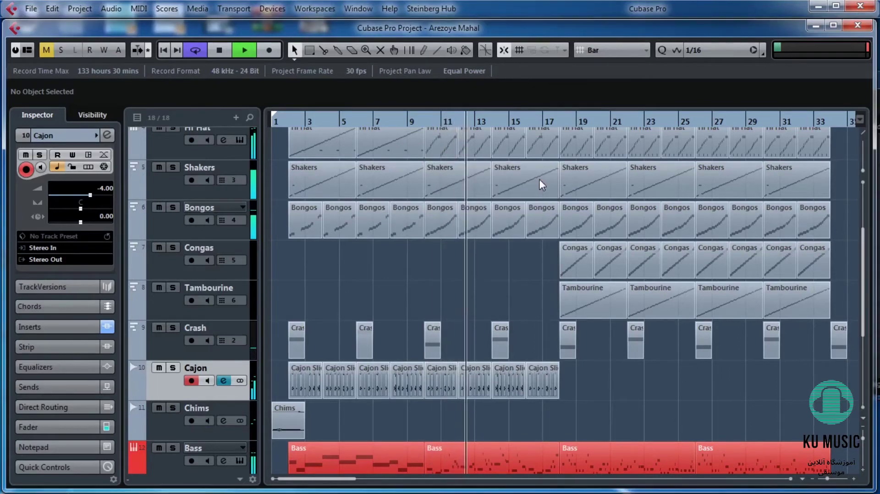
pyautogui.press('space')
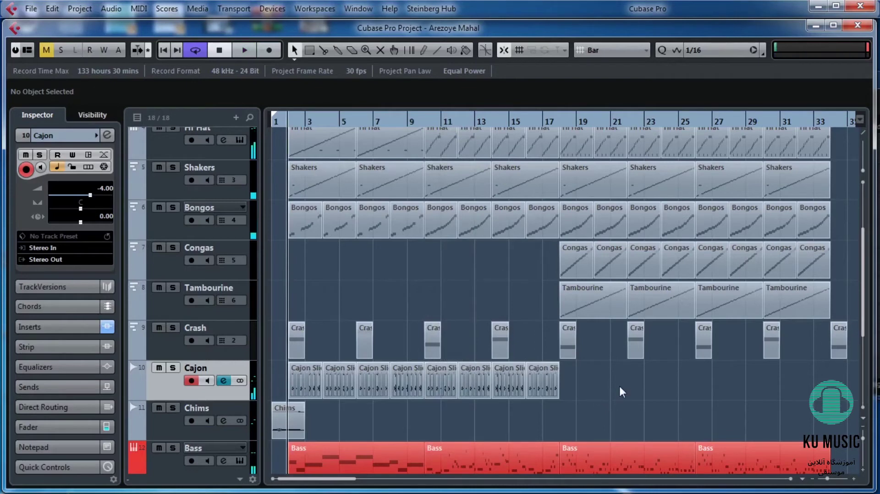
# - Audition the arrangement with the Cajon part from bar 10
pyautogui.press('g')
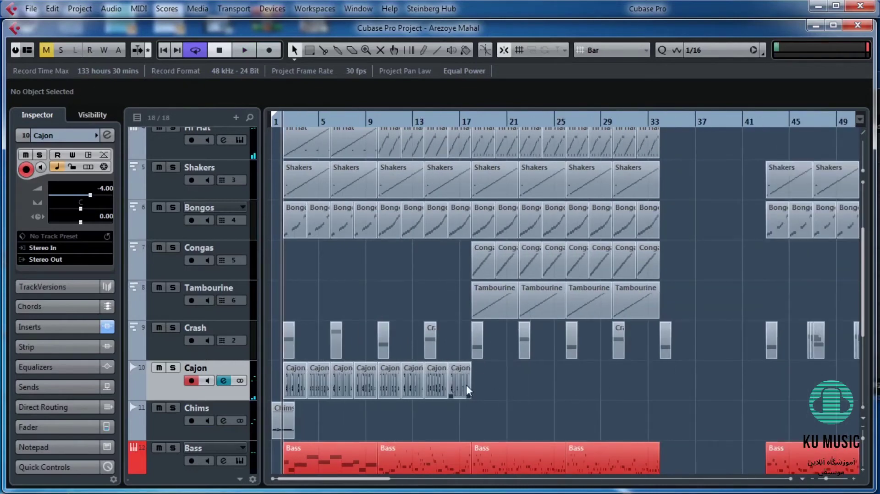
pyautogui.moveTo(483, 382); pyautogui.dragTo(285, 366)
pyautogui.click(403, 277)
pyautogui.click(376, 123)
pyautogui.press('space')
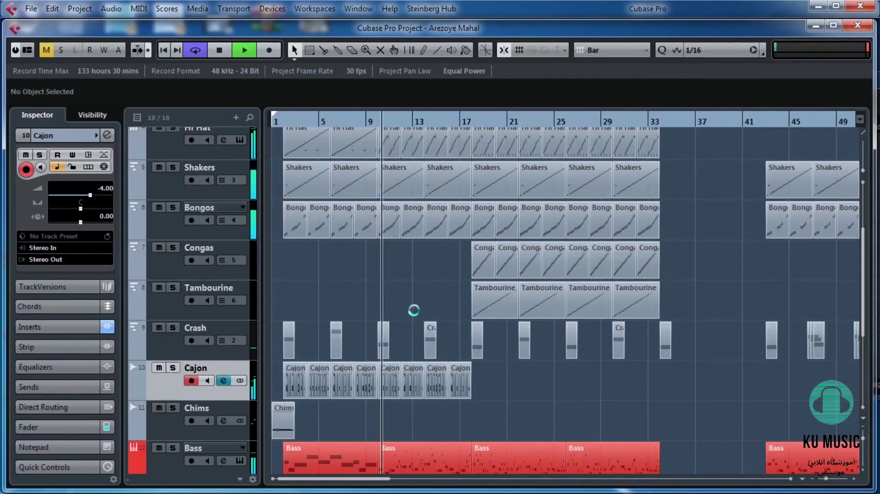
# - Try a copy of the last Cajon part at bar 43, audition it with the arrangement and delete the copy
pyautogui.press('g')
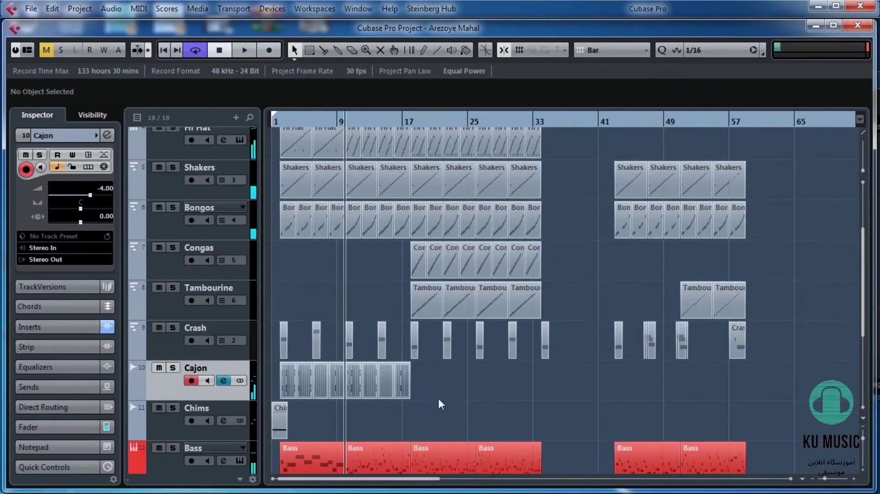
pyautogui.moveTo(403, 380); pyautogui.dragTo(621, 376)
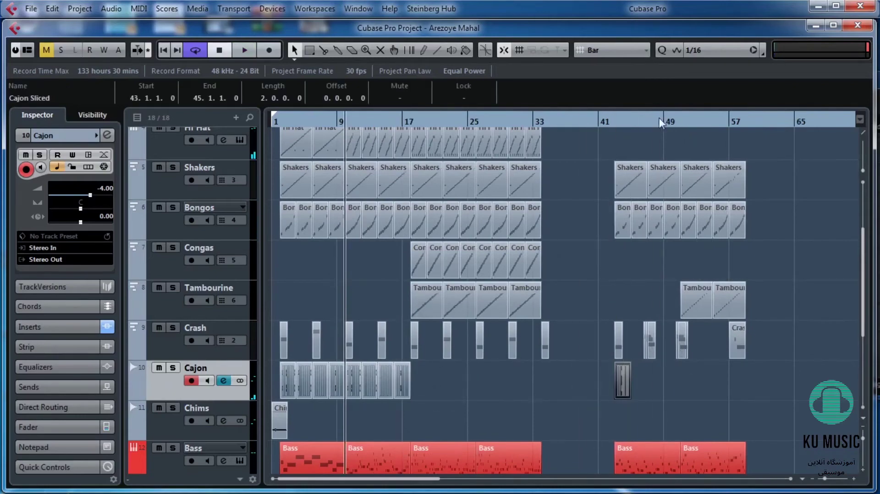
pyautogui.moveTo(617, 123); pyautogui.dragTo(596, 362)
pyautogui.press('h')
pyautogui.press('h')
pyautogui.press('h')
pyautogui.press('h')
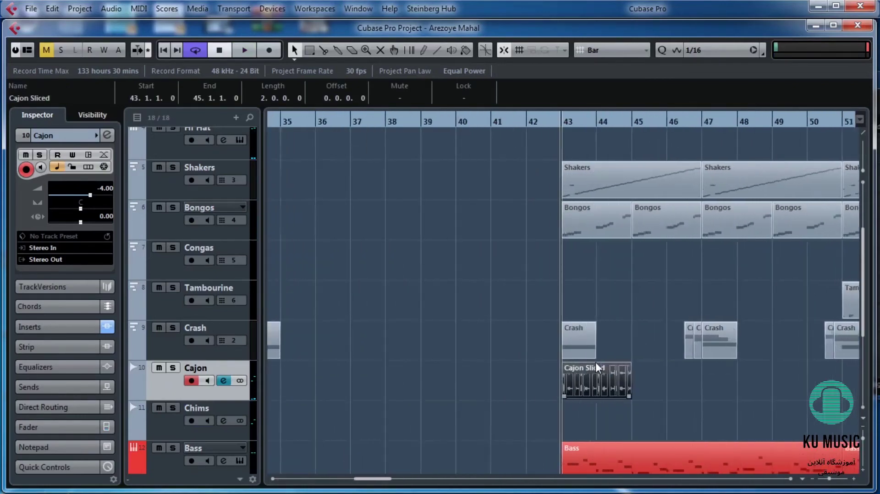
pyautogui.hscroll(3, 599, 368)
pyautogui.press('space')
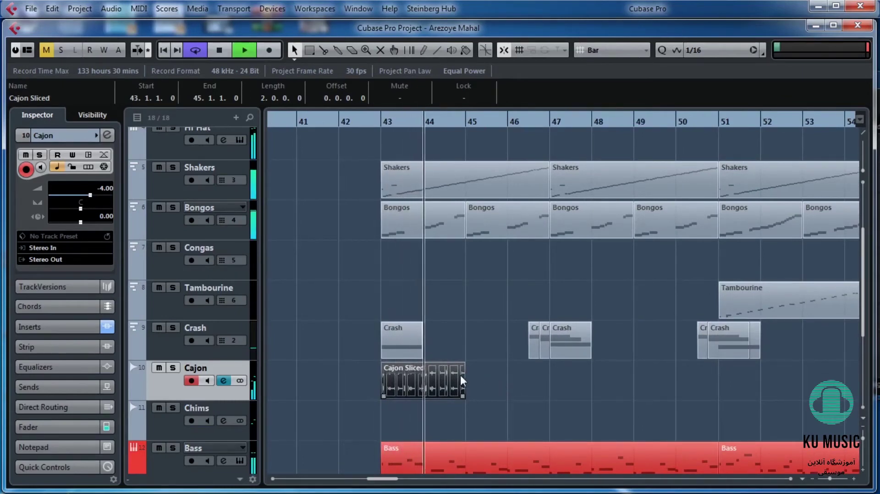
pyautogui.press('space')
pyautogui.press('Delete')
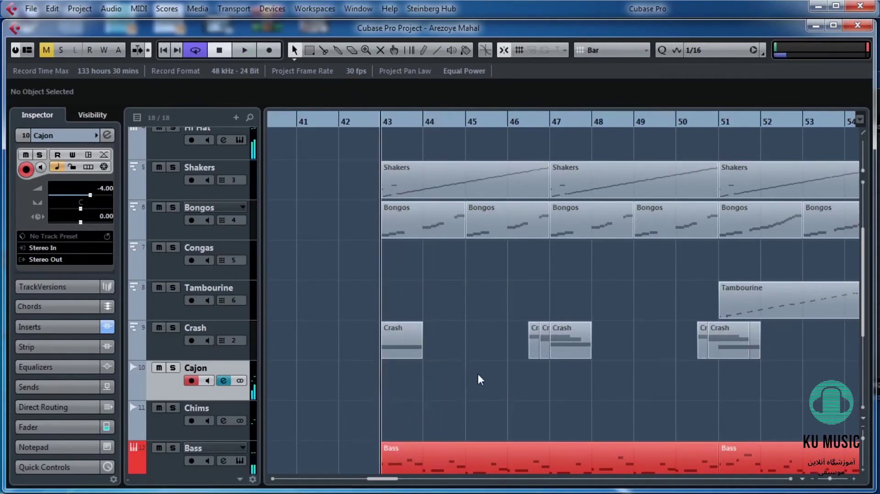
# - Play the arrangement from bar 2 and examine how the Cajon part sits with the other percussion tracks
pyautogui.press('g')
pyautogui.press('g')
pyautogui.press('g')
pyautogui.press('g')
pyautogui.press('g')
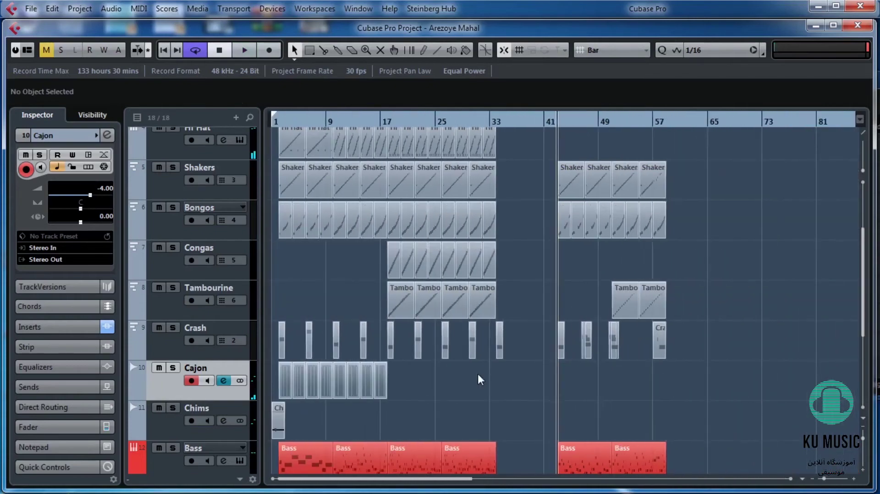
pyautogui.click(280, 120)
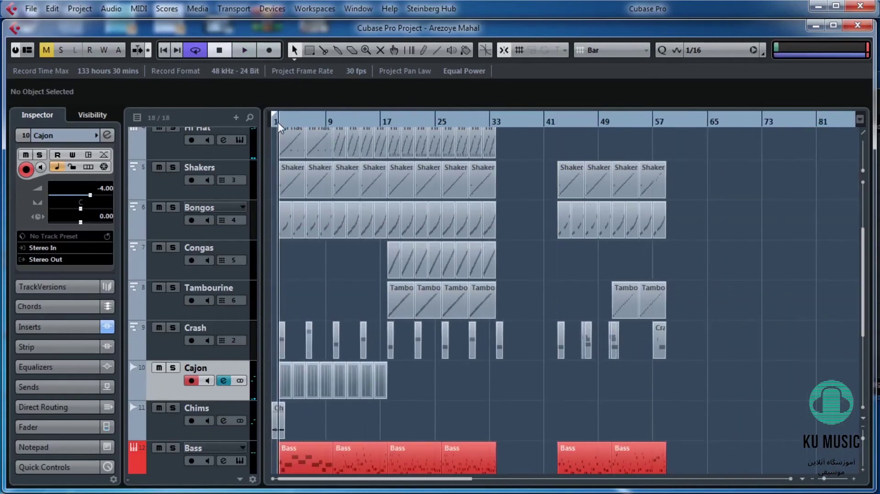
pyautogui.scroll(3, 314, 314)
pyautogui.press('space')
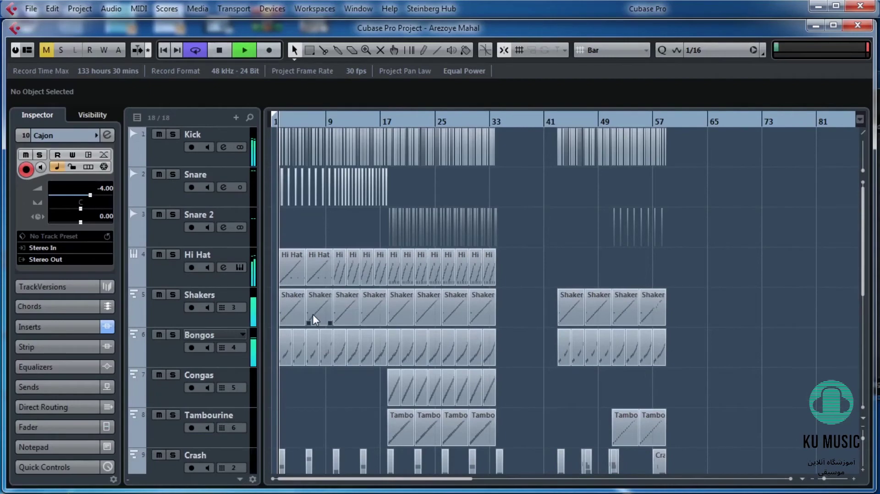
pyautogui.scroll(-3, 312, 315)
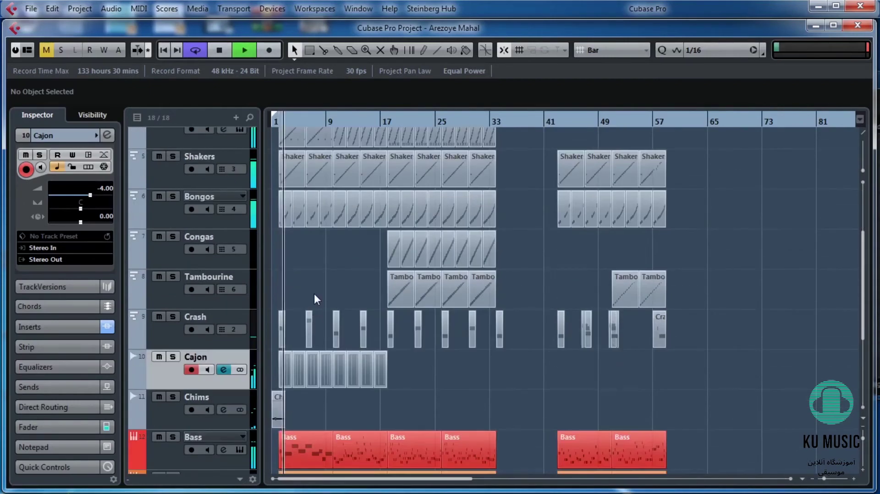
pyautogui.press('h')
pyautogui.press('h')
pyautogui.press('h')
pyautogui.press('h')
pyautogui.press('h')
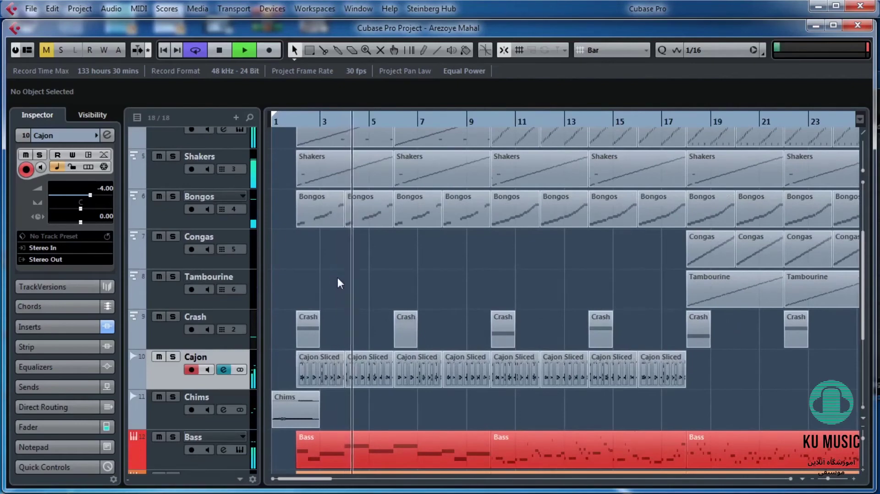
pyautogui.press('space')
# - Select each track in turn from Kick down to Chims to review the track settings
pyautogui.press('g')
pyautogui.press('g')
pyautogui.press('g')
pyautogui.press('g')
pyautogui.press('g')
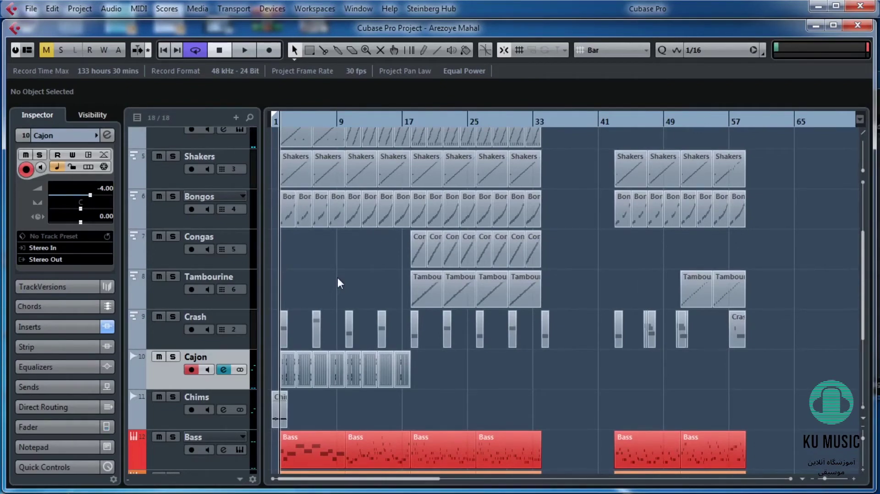
pyautogui.scroll(4, 337, 277)
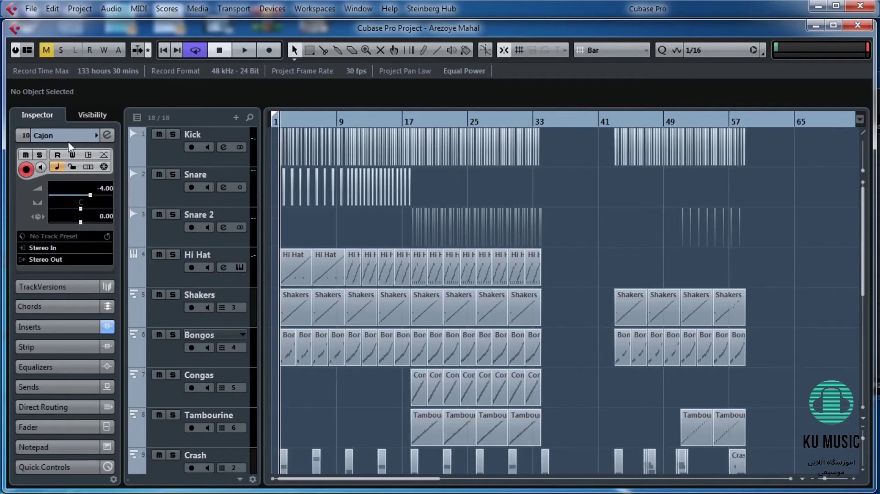
pyautogui.click(146, 156)
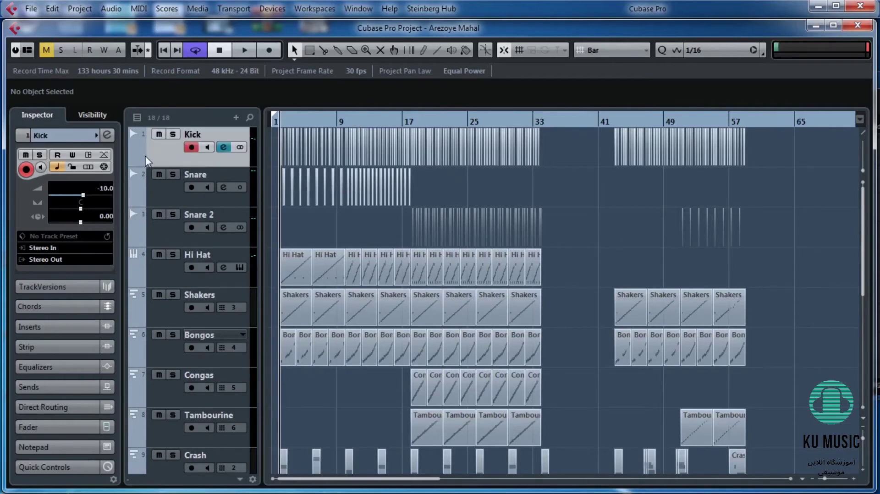
pyautogui.press('Down')
pyautogui.press('Down')
pyautogui.press('Down')
pyautogui.press('Down')
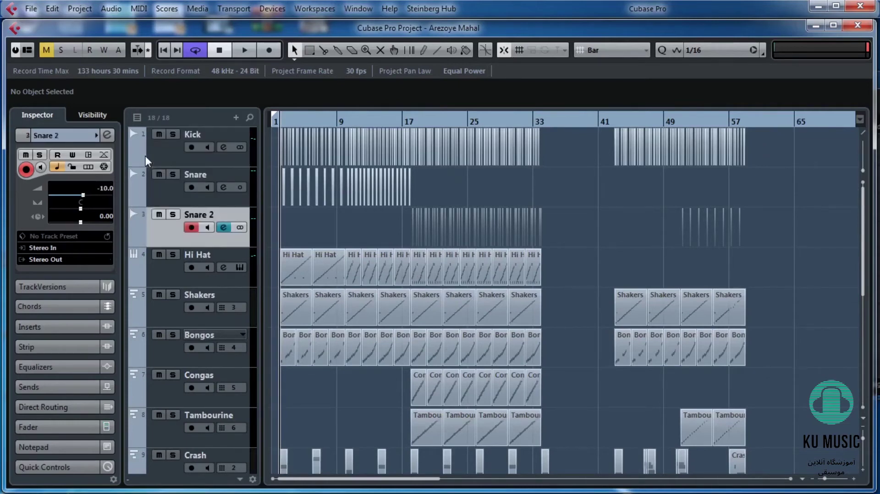
pyautogui.press('Down')
pyautogui.press('Down')
pyautogui.press('Down')
pyautogui.press('Down')
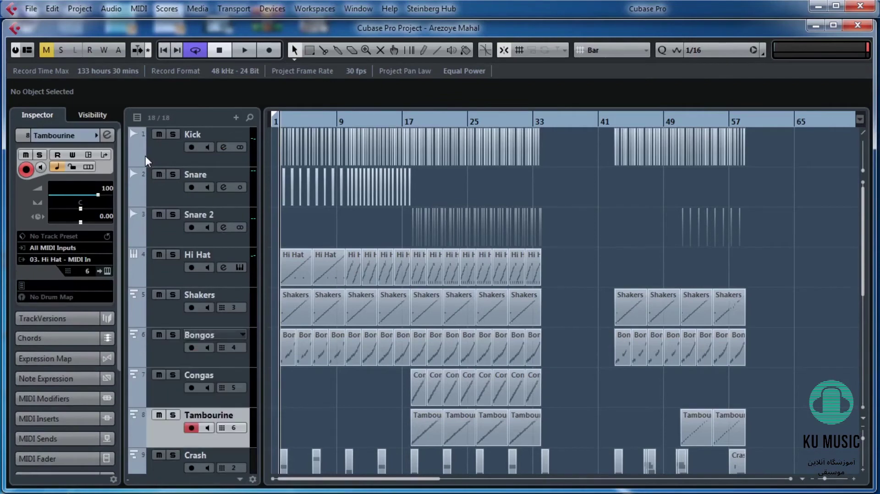
pyautogui.press('Down')
pyautogui.press('Down')
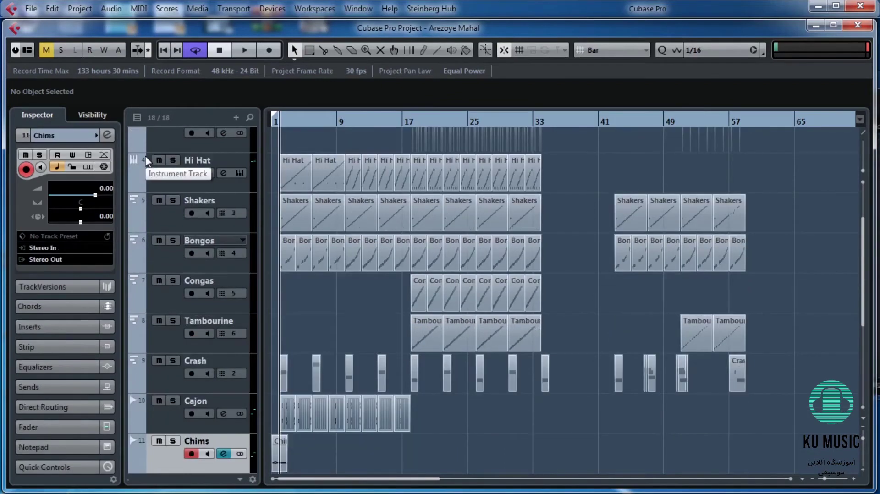
pyautogui.scroll(-3, 430, 287)
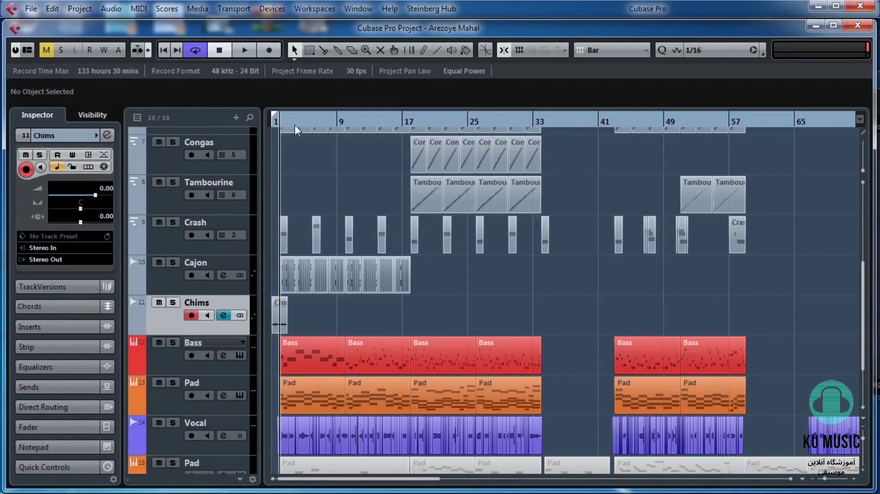
# - Return the playhead to the project start and select the Chims event at bar 1
pyautogui.press('.')
pyautogui.press('h')
pyautogui.press('h')
pyautogui.press('h')
pyautogui.press('h')
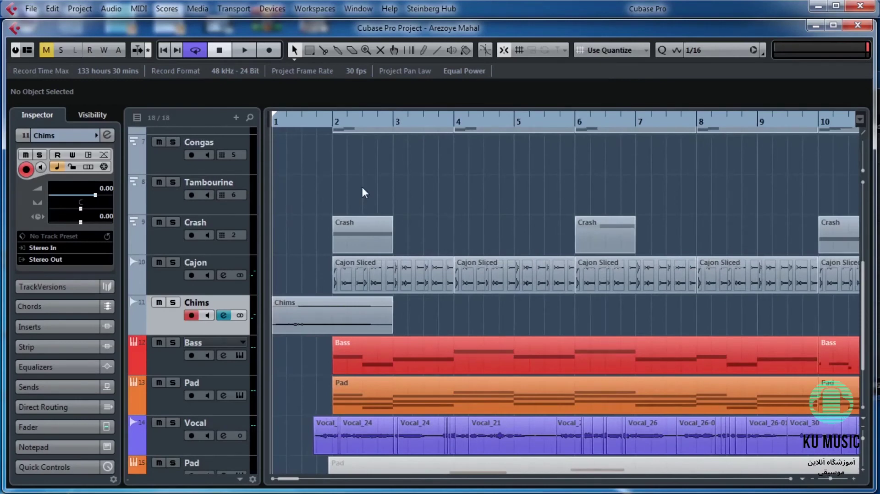
pyautogui.press('h')
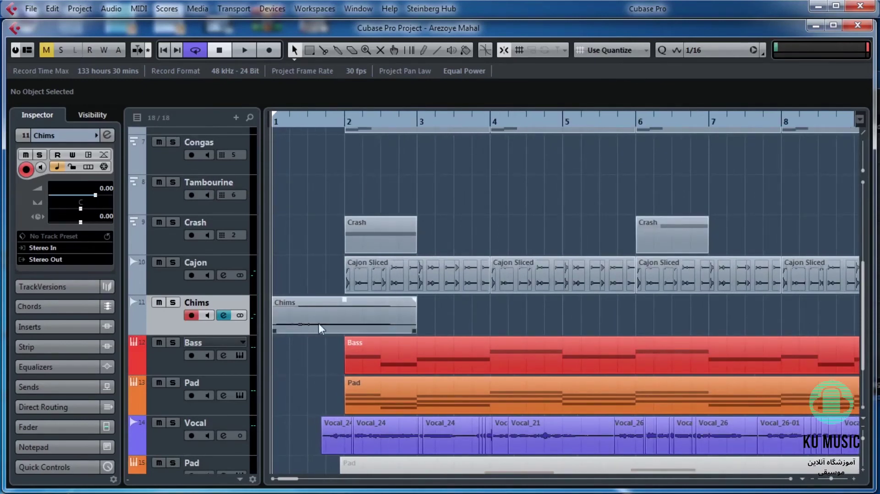
pyautogui.moveTo(318, 323)
pyautogui.mouseDown()
pyautogui.moveTo(351, 320)
pyautogui.moveTo(320, 323)
pyautogui.mouseUp()
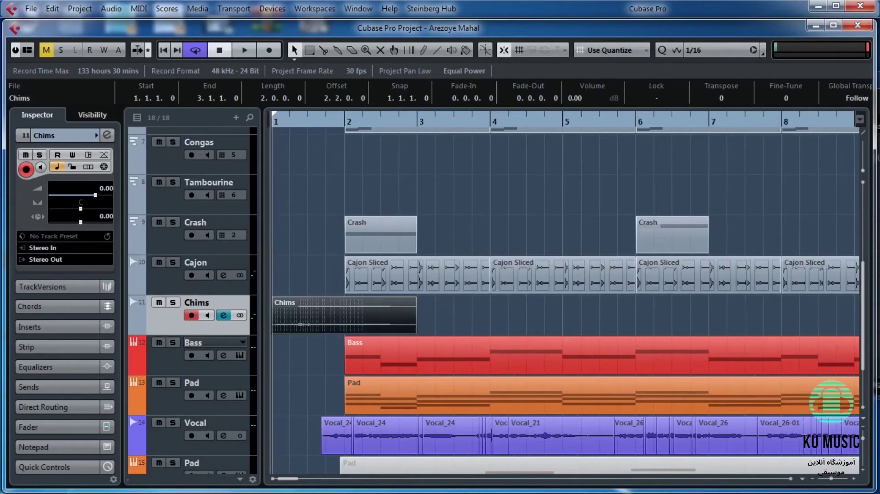
# - Enlarge the waveform display and examine the Chims event's waveform up close
pyautogui.moveTo(862, 170); pyautogui.dragTo(862, 165)
pyautogui.press('h')
pyautogui.press('h')
pyautogui.press('h')
pyautogui.press('h')
pyautogui.press('h')
pyautogui.press('h')
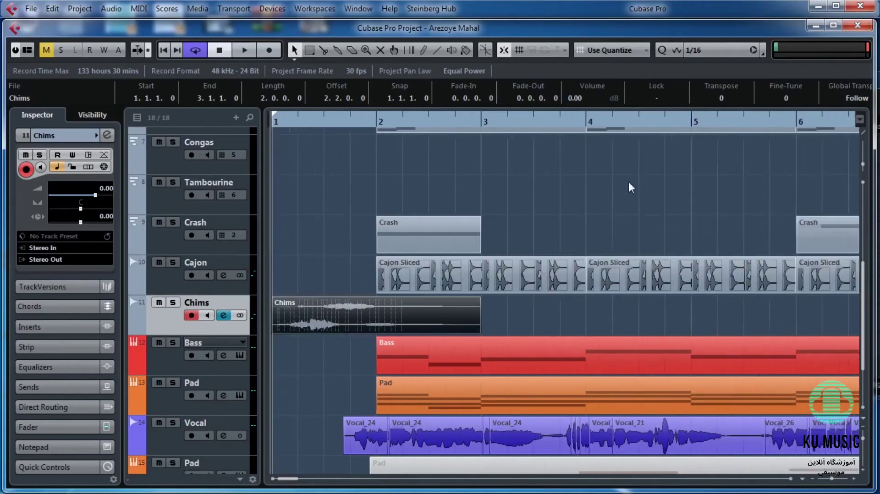
# - Move the Chims event so its loudest peak falls at bar 2, starting the event at 1.3.3.27
pyautogui.click(324, 124)
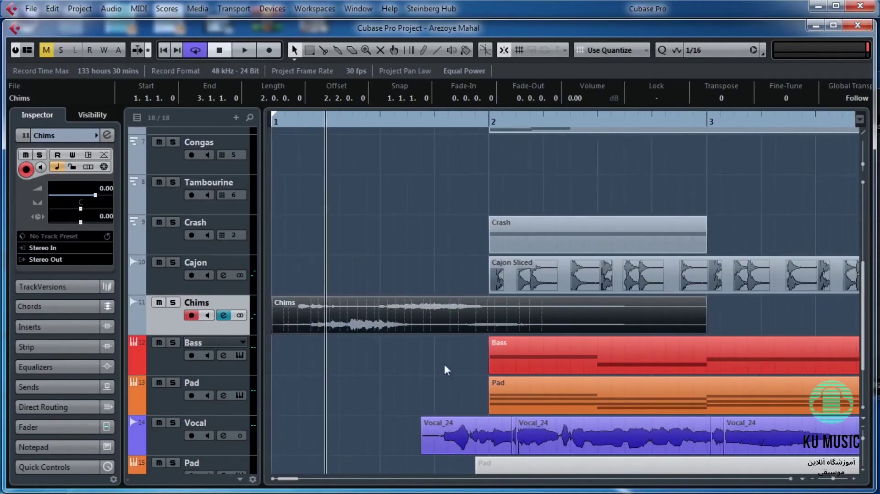
pyautogui.moveTo(397, 319); pyautogui.dragTo(519, 310)
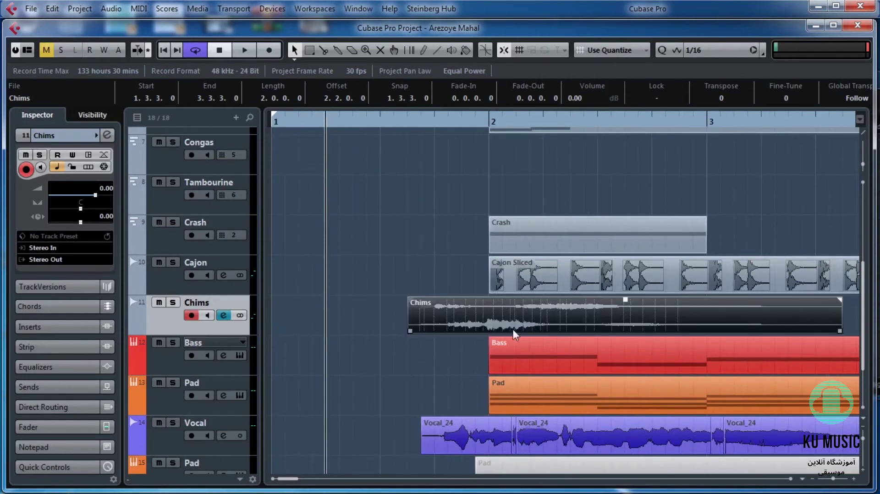
pyautogui.moveTo(489, 124); pyautogui.dragTo(482, 170)
pyautogui.moveTo(519, 315); pyautogui.dragTo(537, 318)
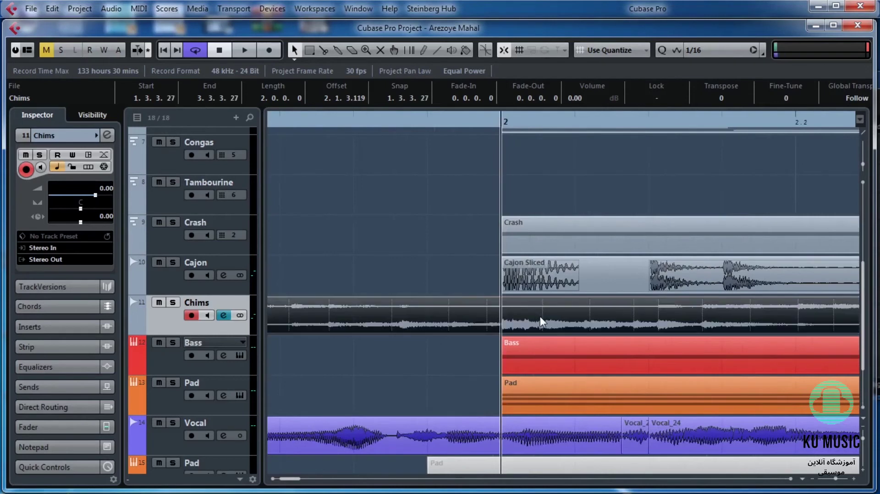
# - Extend the Chims event's start back to 1.3.1 and trim its end to 3.3.1
pyautogui.press('g')
pyautogui.press('g')
pyautogui.press('g')
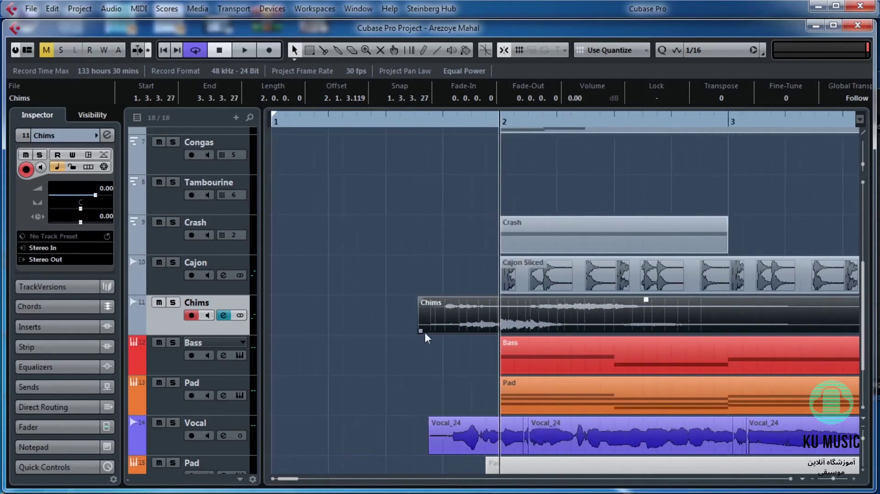
pyautogui.moveTo(424, 335); pyautogui.dragTo(394, 339)
pyautogui.press('g')
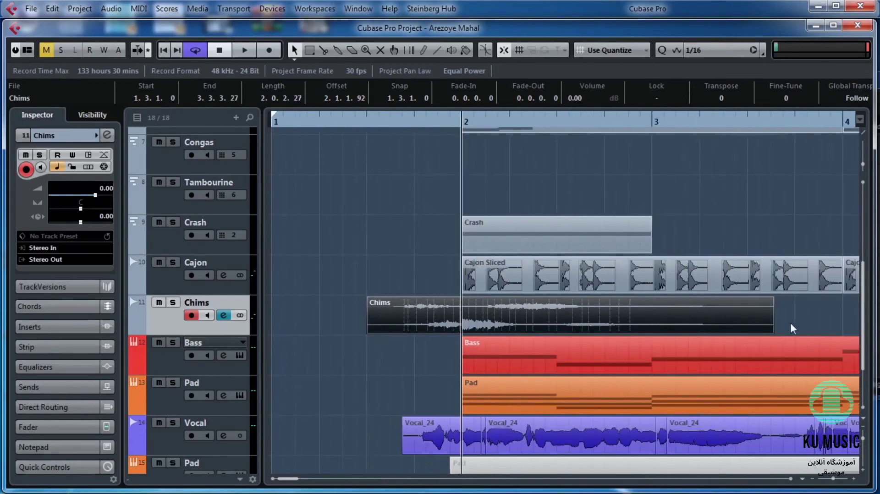
pyautogui.moveTo(774, 331); pyautogui.dragTo(747, 334)
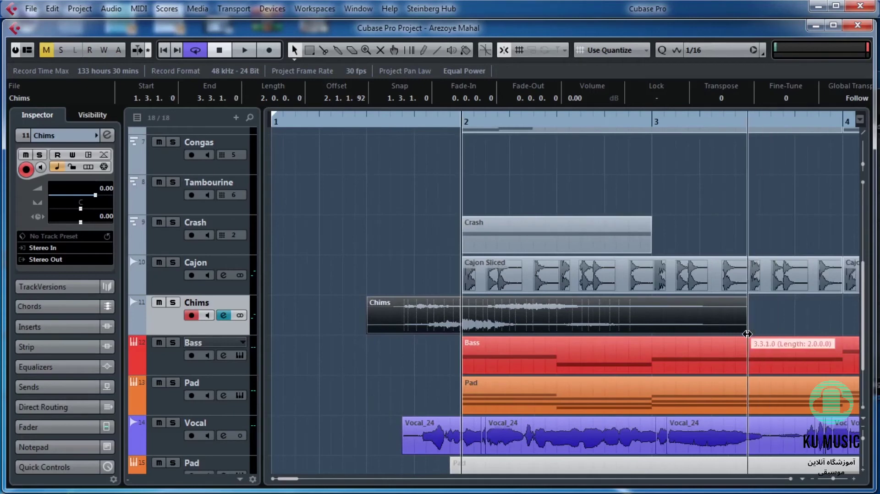
# - Add a 0.0.1.95 fade-in and a 0.0.2.61 fade-out to the Chims event and audition it from its start
pyautogui.moveTo(744, 299); pyautogui.dragTo(716, 299)
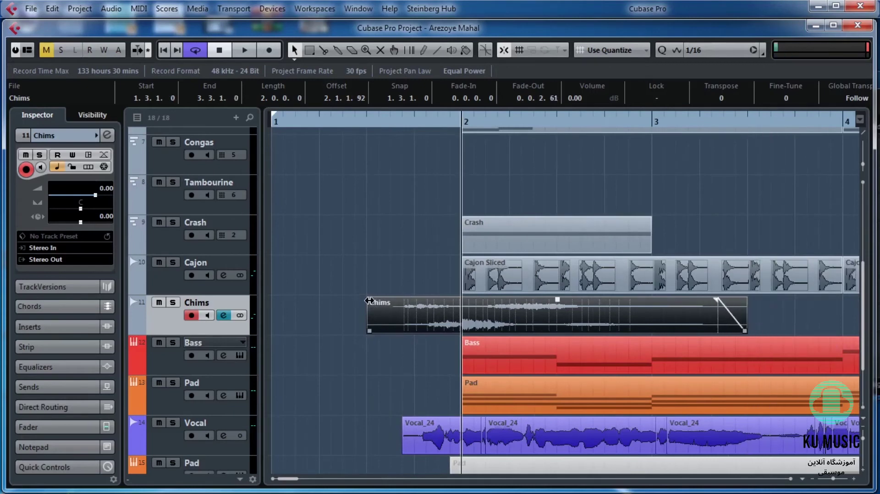
pyautogui.moveTo(369, 300); pyautogui.dragTo(388, 301)
pyautogui.click(368, 122)
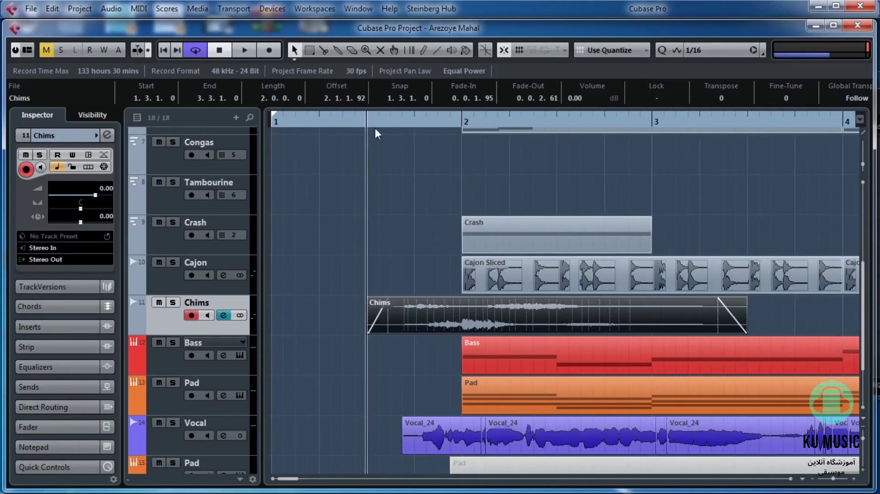
pyautogui.press('space')
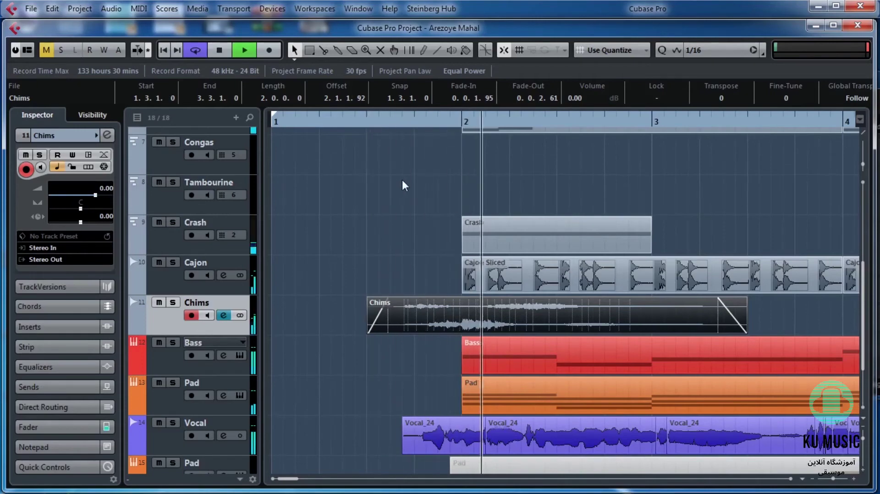
pyautogui.press('g')
pyautogui.press('g')
pyautogui.press('g')
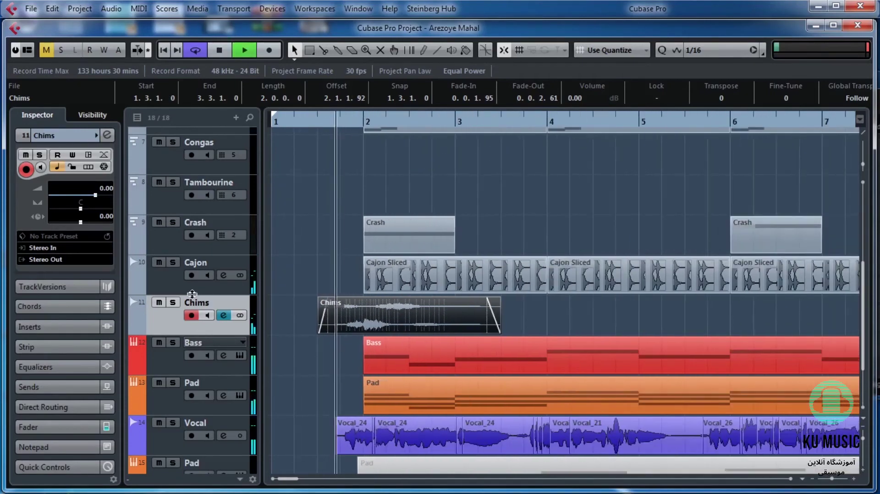
pyautogui.press('space')
# - Set the Chims track volume to -6 and play the intro to check its level
pyautogui.click(105, 188)
pyautogui.write('-6')
pyautogui.press('Return')
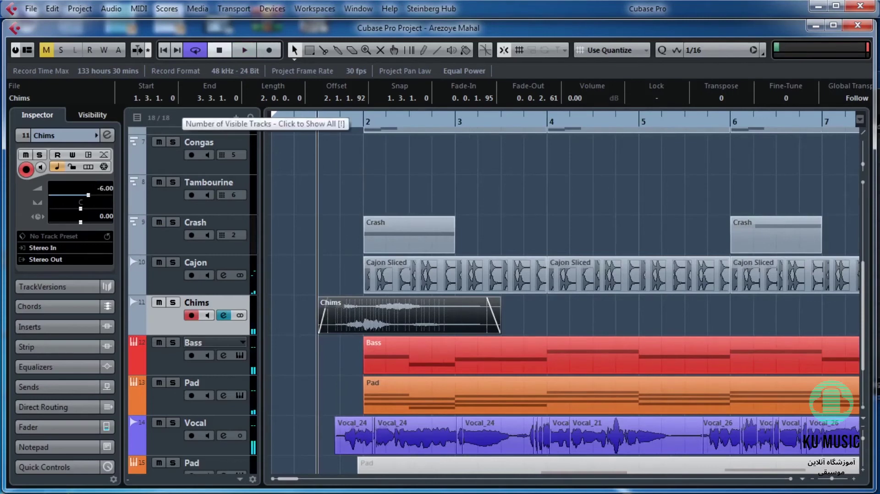
pyautogui.press('space')
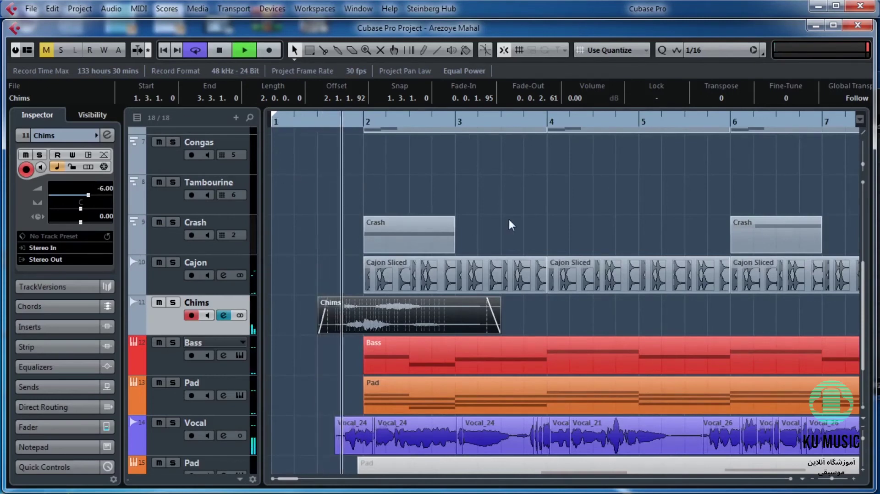
pyautogui.click(509, 219)
pyautogui.press('g')
pyautogui.press('g')
pyautogui.press('space')
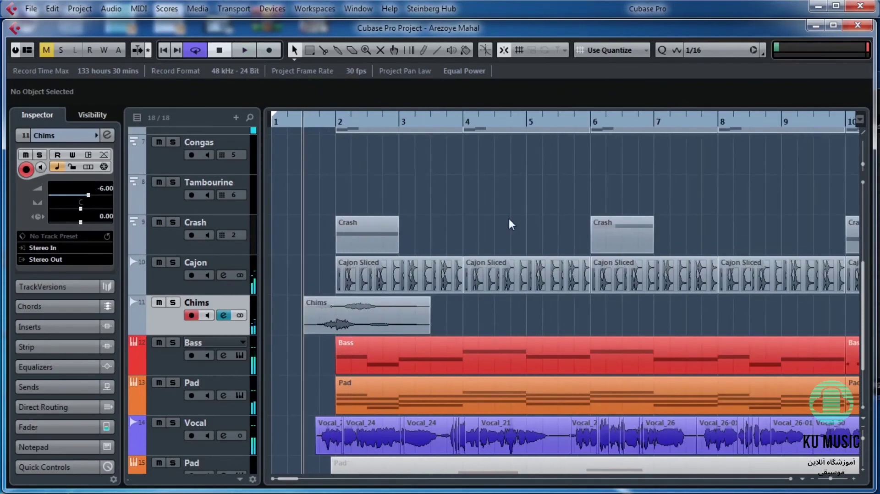
# - Play the arrangement from the project start and examine how the Chims leads into bar 2
pyautogui.press('Home')
pyautogui.press('h')
pyautogui.press('h')
pyautogui.press('space')
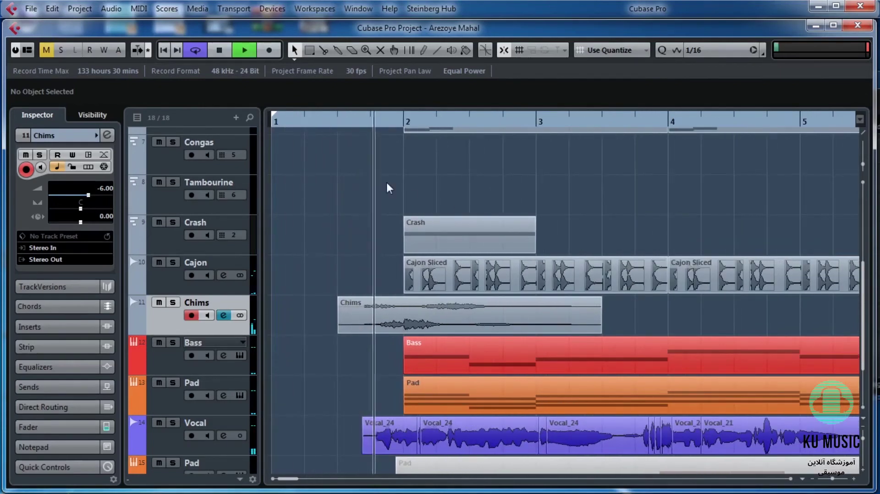
pyautogui.press('g')
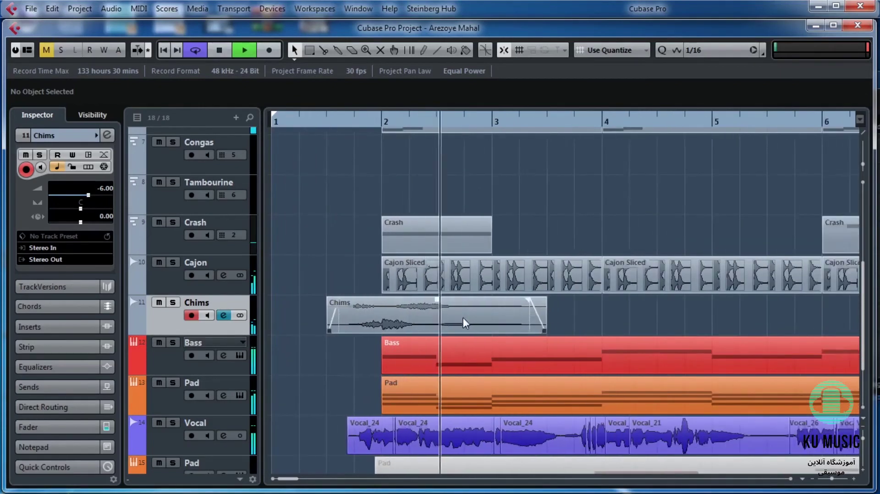
pyautogui.press('g')
pyautogui.press('g')
pyautogui.press('g')
pyautogui.press('space')
# - Set the grid type to Bar and extend the Chims event to span from bar 1 to bar 4
pyautogui.scroll(2, 635, 49)
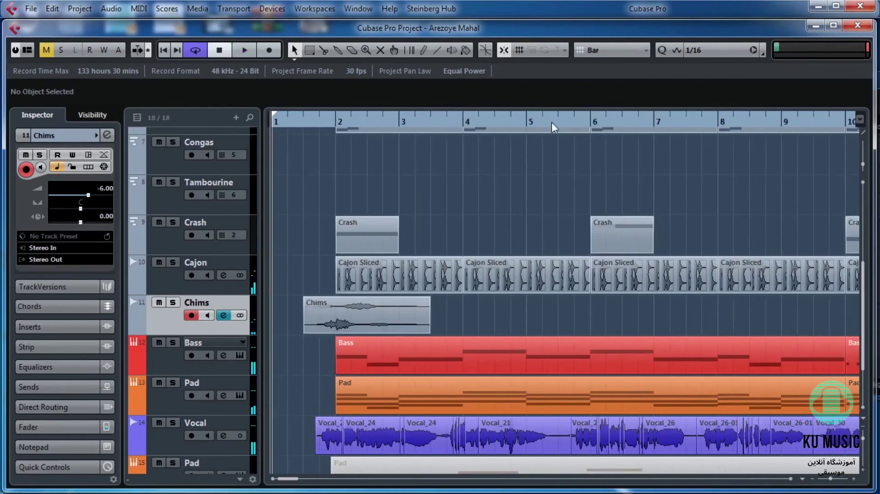
pyautogui.moveTo(304, 328); pyautogui.dragTo(273, 331)
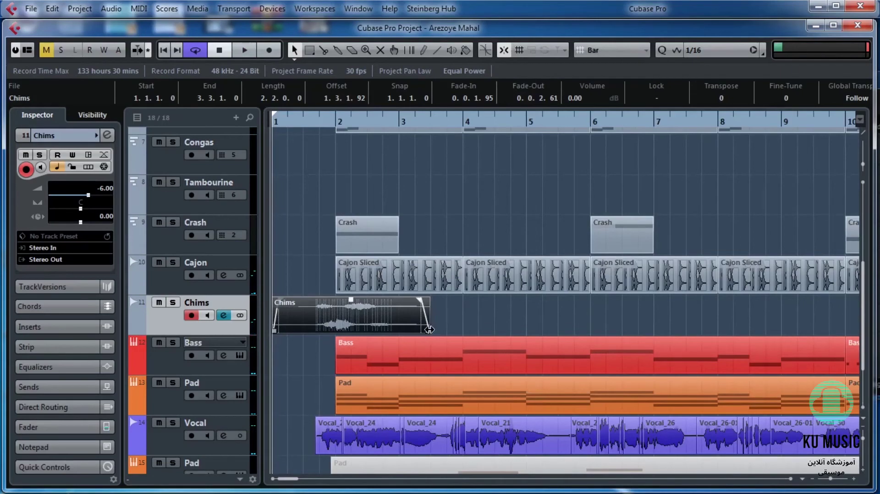
pyautogui.moveTo(424, 330); pyautogui.dragTo(336, 321)
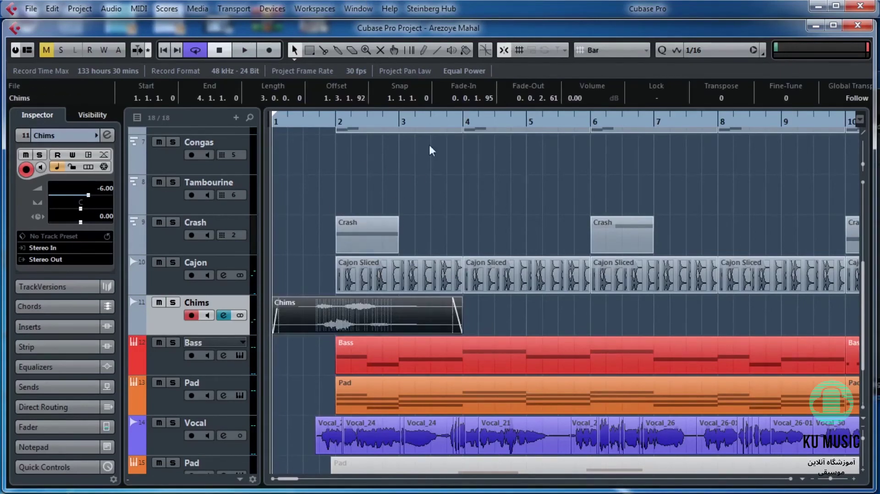
# - Duplicate the three-bar Chims event and place the copy at bar 17
pyautogui.press('g')
pyautogui.press('g')
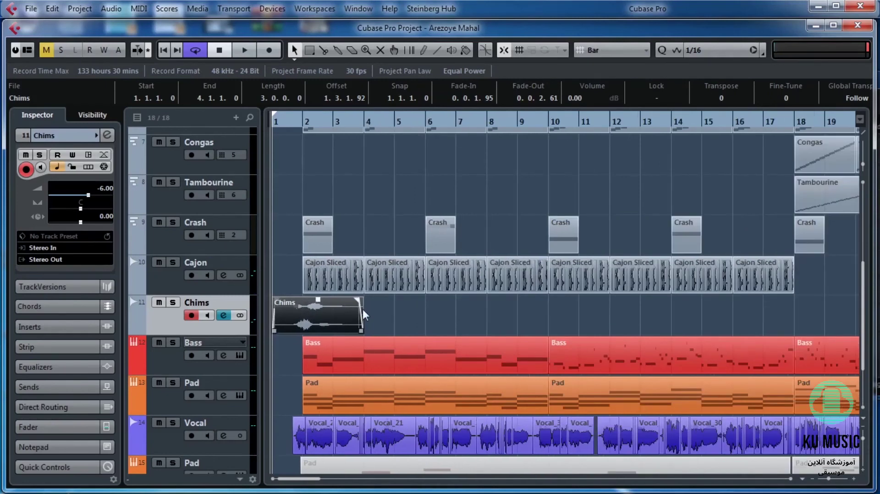
pyautogui.hotkey('ctrl', 'd')
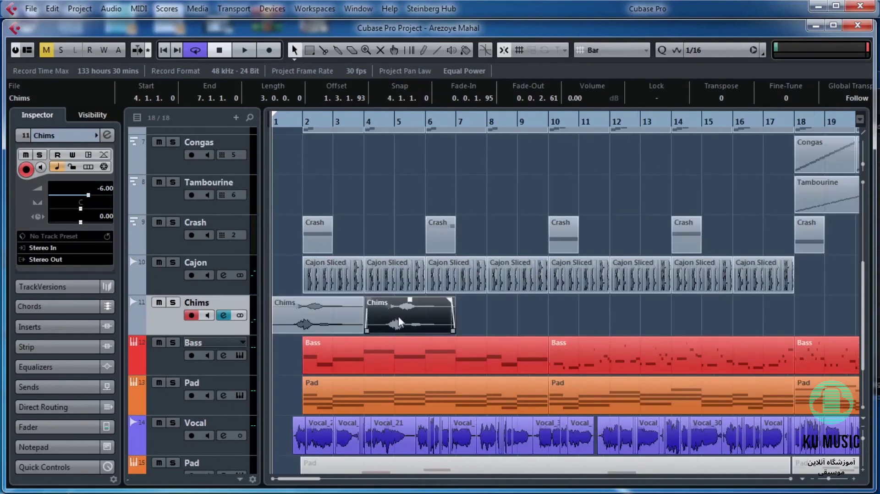
pyautogui.moveTo(394, 315); pyautogui.dragTo(772, 324)
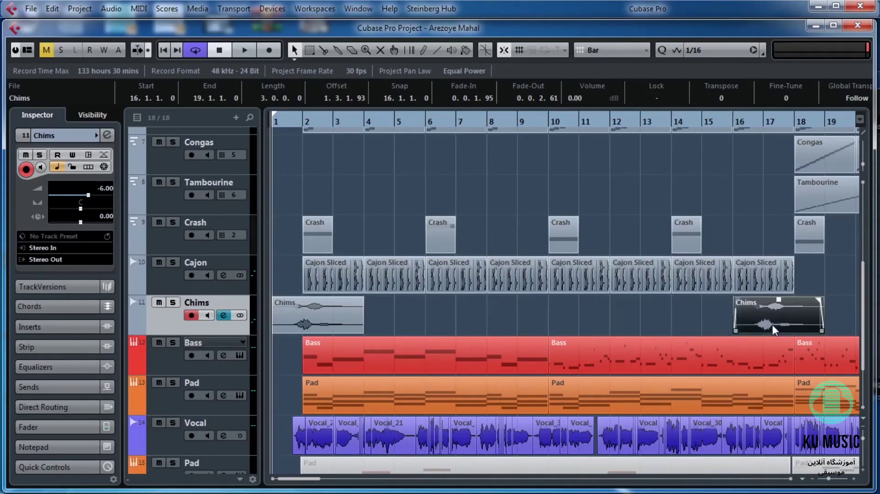
pyautogui.hscroll(2, 704, 153)
pyautogui.moveTo(640, 117); pyautogui.dragTo(619, 312)
pyautogui.press('g')
pyautogui.press('g')
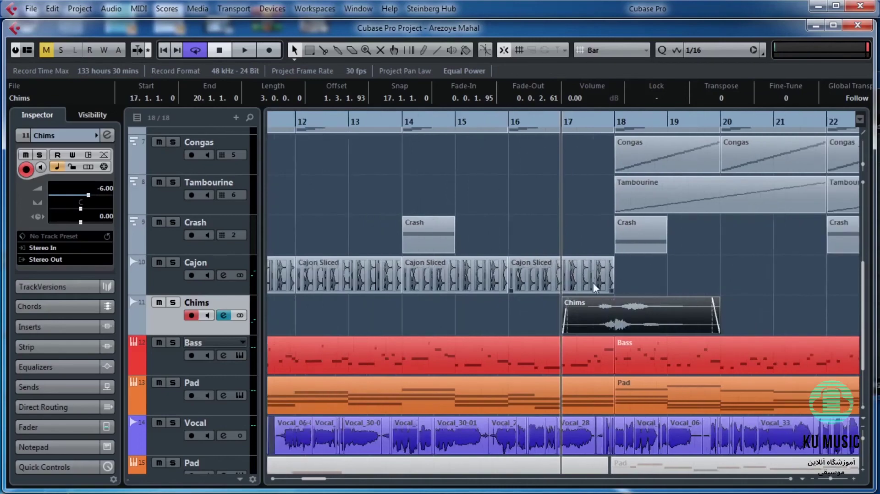
# - Play from bar 17 and check the Chims transition into bar 18
pyautogui.press('space')
pyautogui.press('h')
pyautogui.press('h')
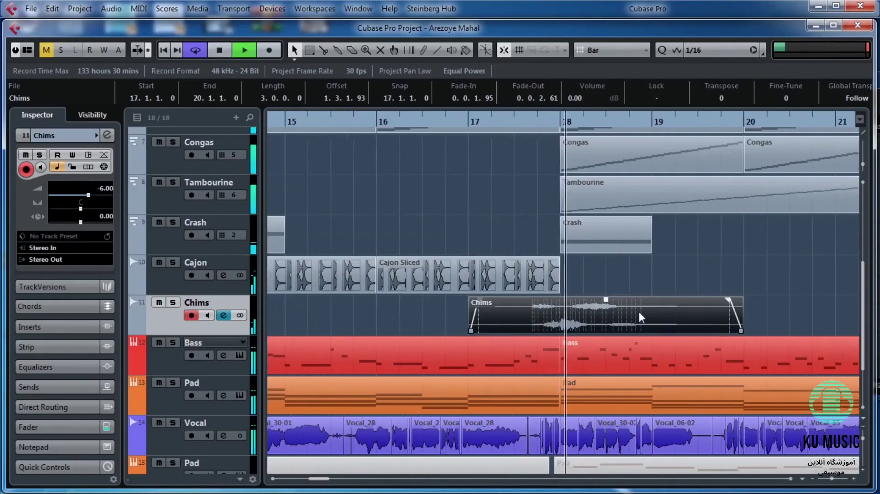
# - Duplicate the Chims event from bar 17 and place the copy at bar 33
pyautogui.press('g')
pyautogui.press('g')
pyautogui.press('g')
pyautogui.press('g')
pyautogui.press('g')
pyautogui.press('g')
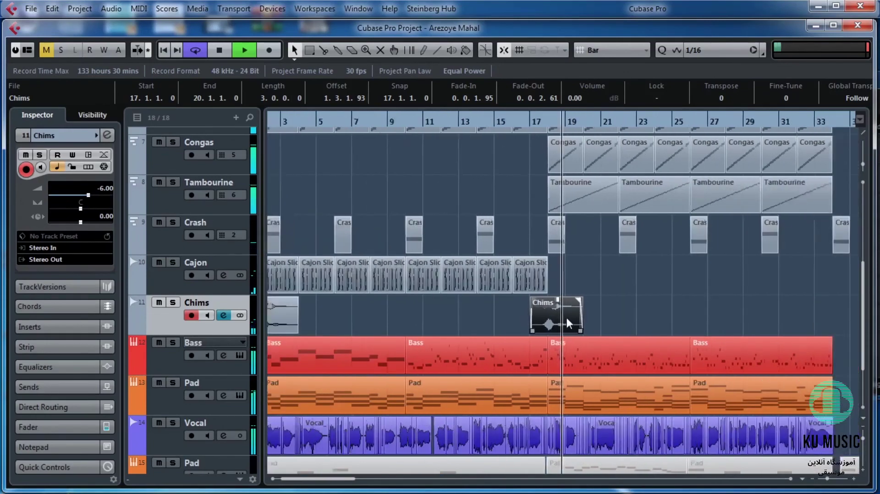
pyautogui.hotkey('ctrl', 'd')
pyautogui.press('space')
pyautogui.moveTo(528, 317); pyautogui.dragTo(688, 330)
# - Play from bar 33 and check the Chims transition into bar 34
pyautogui.click(686, 122)
pyautogui.press('space')
pyautogui.press('h')
pyautogui.press('h')
pyautogui.press('h')
pyautogui.press('h')
pyautogui.press('h')
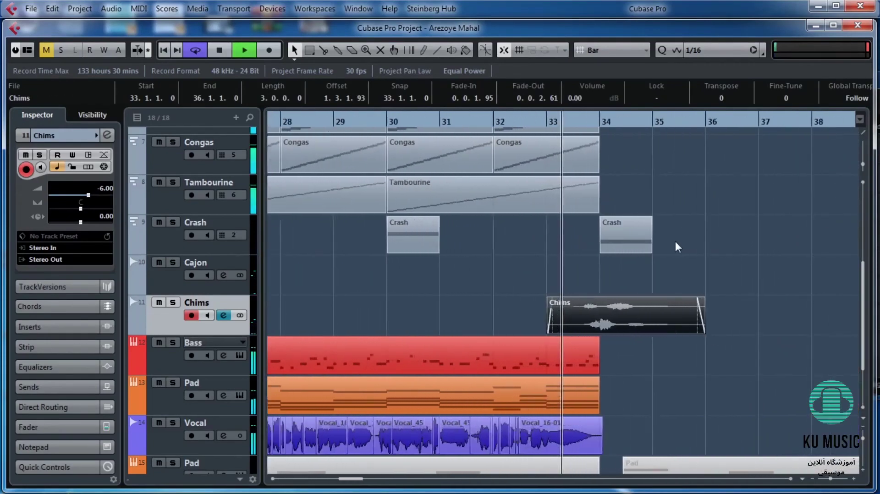
pyautogui.press('g')
pyautogui.press('g')
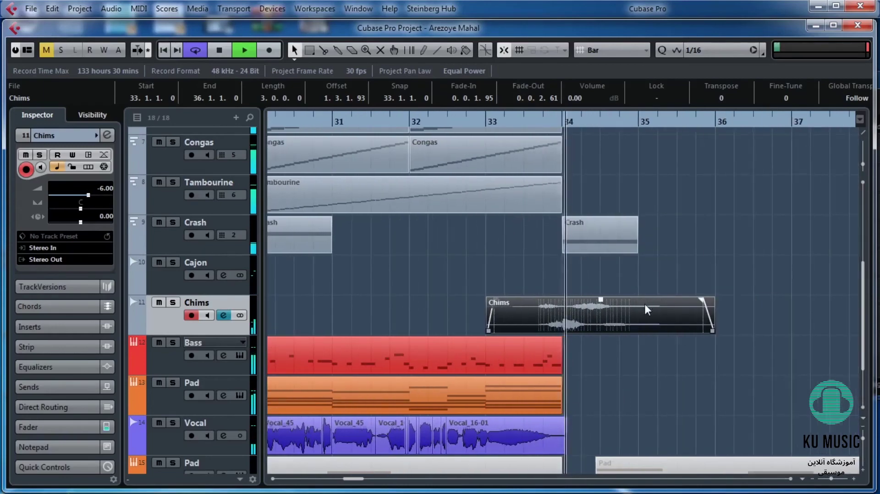
# - Duplicate the Chims event from bar 33 and place the copy at bar 42
pyautogui.press('g')
pyautogui.press('g')
pyautogui.press('g')
pyautogui.press('g')
pyautogui.hotkey('ctrl', 'd')
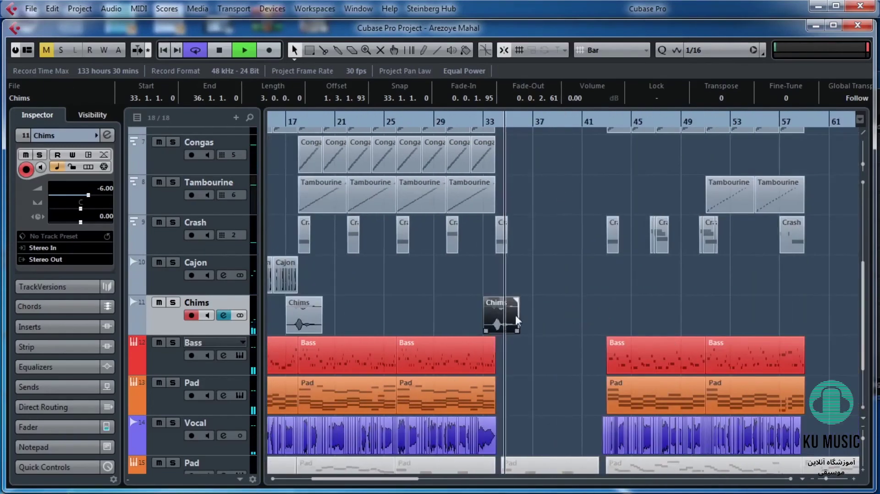
pyautogui.press('space')
pyautogui.moveTo(541, 310); pyautogui.dragTo(609, 312)
# - Play from bar 42 and check how the Chims leads into bar 43
pyautogui.click(598, 122)
pyautogui.press('h')
pyautogui.press('h')
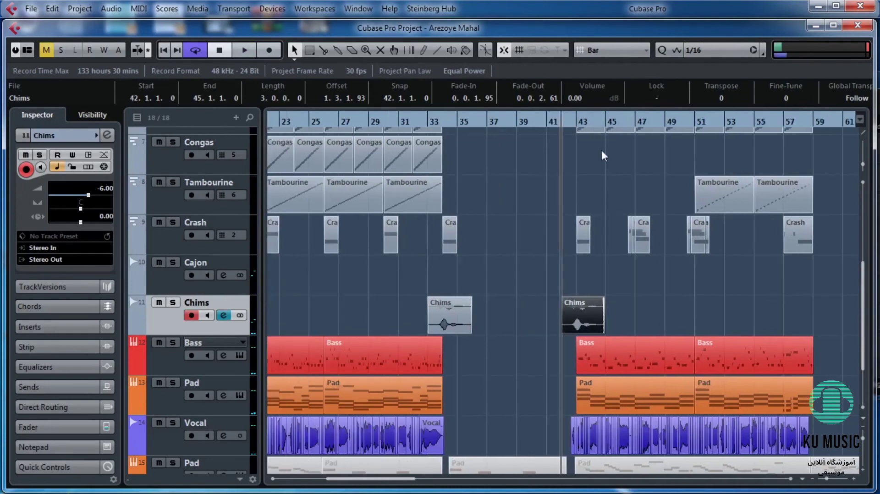
pyautogui.press('space')
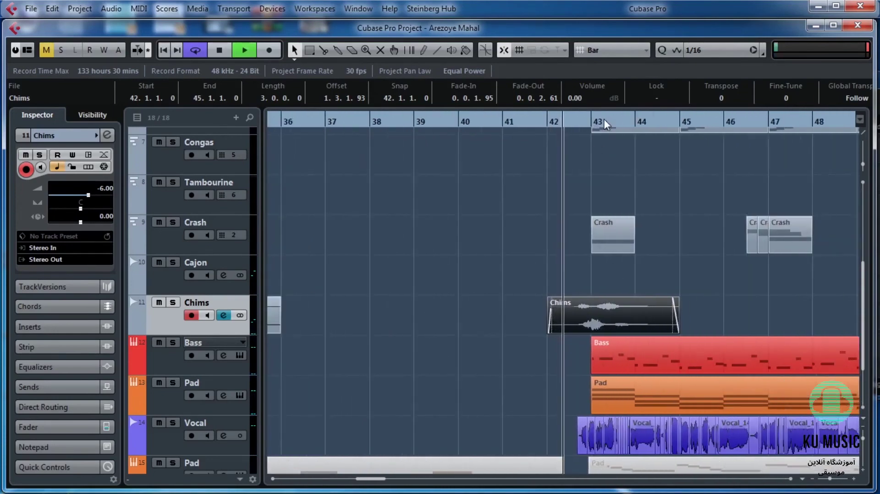
# - Place a copy of the bar 42 Chims event at bar 50 and play the passage from there
pyautogui.press('g')
pyautogui.press('g')
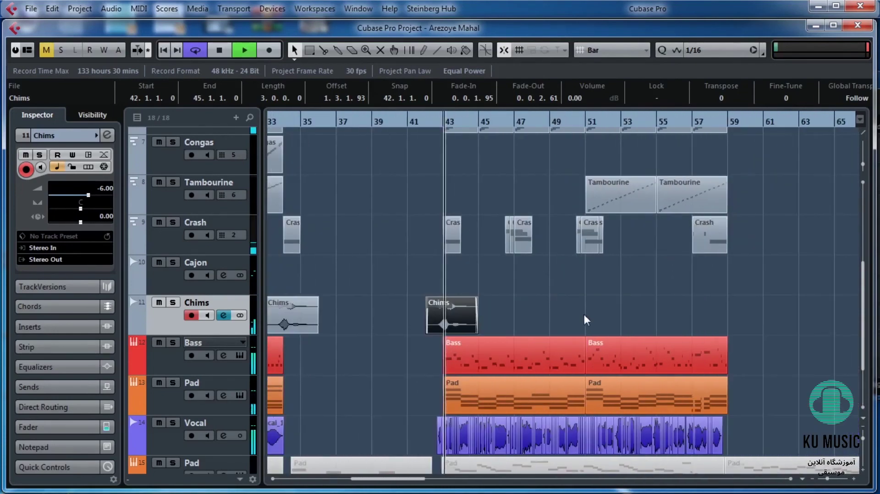
pyautogui.press('space')
pyautogui.moveTo(452, 318); pyautogui.dragTo(597, 306)
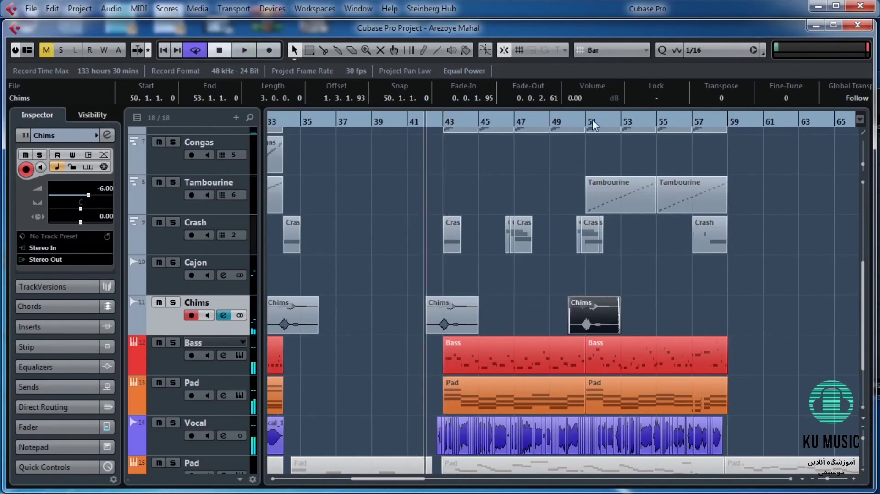
pyautogui.click(577, 123)
pyautogui.press('space')
pyautogui.press('h')
pyautogui.press('h')
pyautogui.press('h')
pyautogui.press('h')
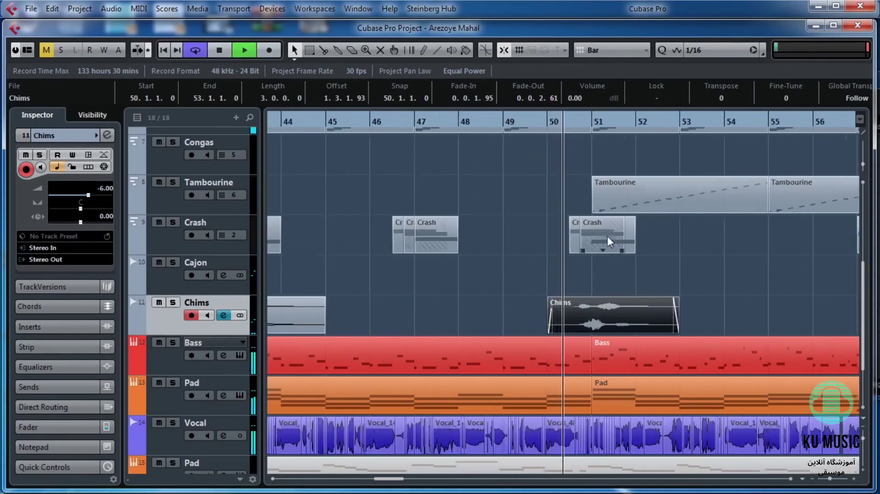
# - Duplicate the Chims event from bar 50 and place the copy at bar 58
pyautogui.press('g')
pyautogui.press('g')
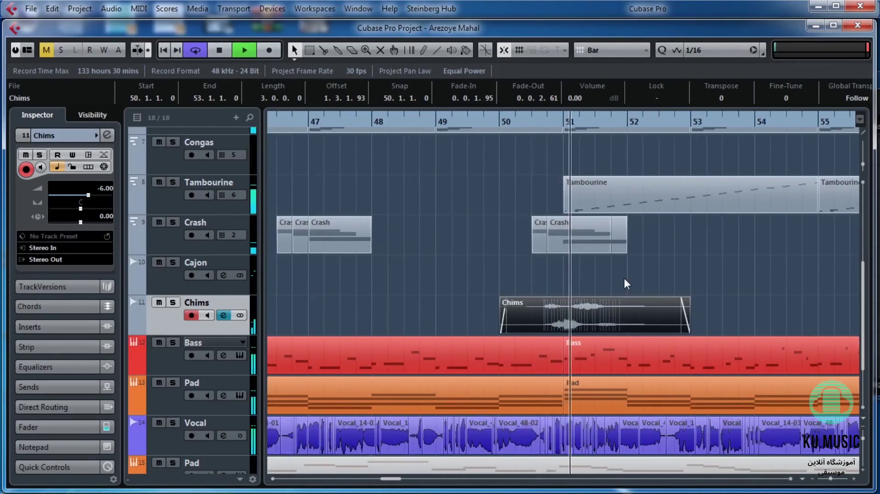
pyautogui.hscroll(3, 620, 278)
pyautogui.hotkey('ctrl', 'd')
pyautogui.press('space')
pyautogui.moveTo(448, 307); pyautogui.dragTo(579, 314)
pyautogui.click(556, 126)
# - Play from bar 58 and check how the Chims closes the section at bar 59
pyautogui.press('space')
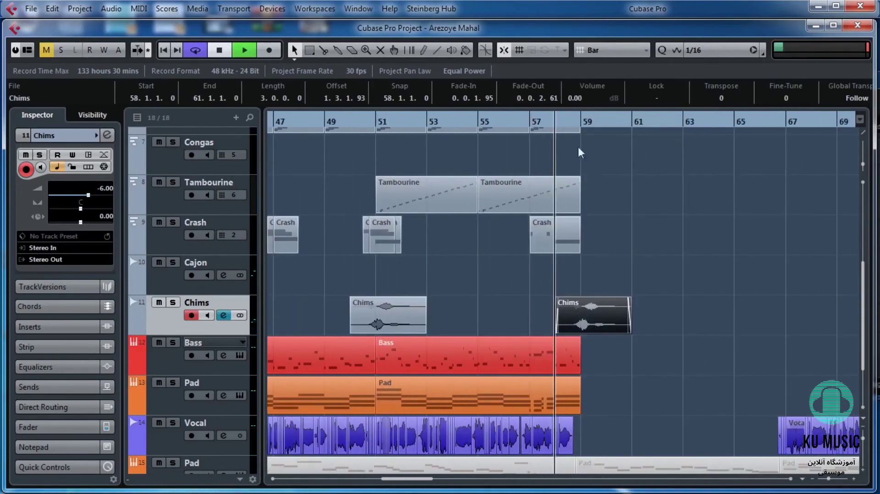
pyautogui.press('h')
pyautogui.press('h')
pyautogui.press('h')
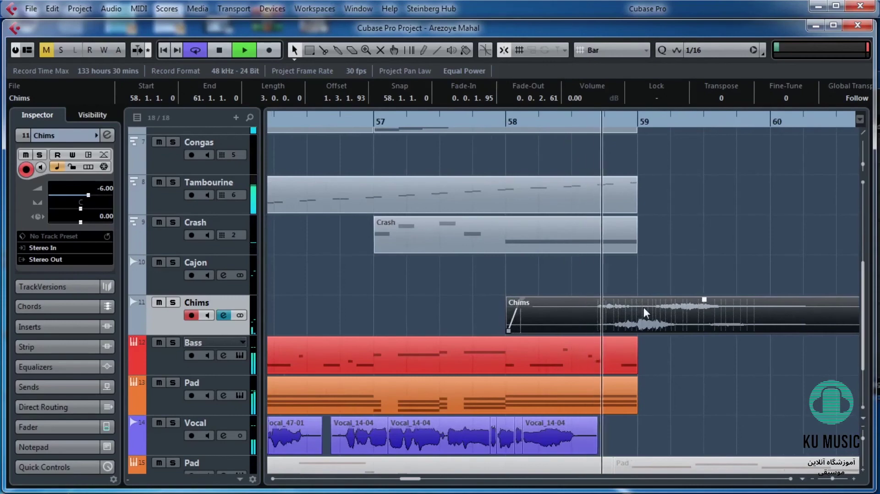
pyautogui.press('g')
pyautogui.press('g')
pyautogui.press('g')
pyautogui.press('g')
pyautogui.press('g')
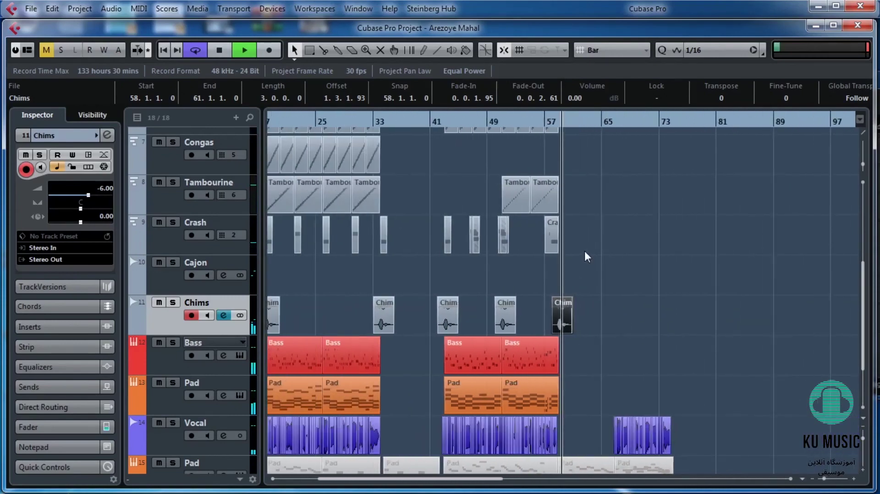
# - Stop playback, return the playhead to the project start, deselect the event and show all the Chims events across the arrangement
pyautogui.press('space')
pyautogui.press('g')
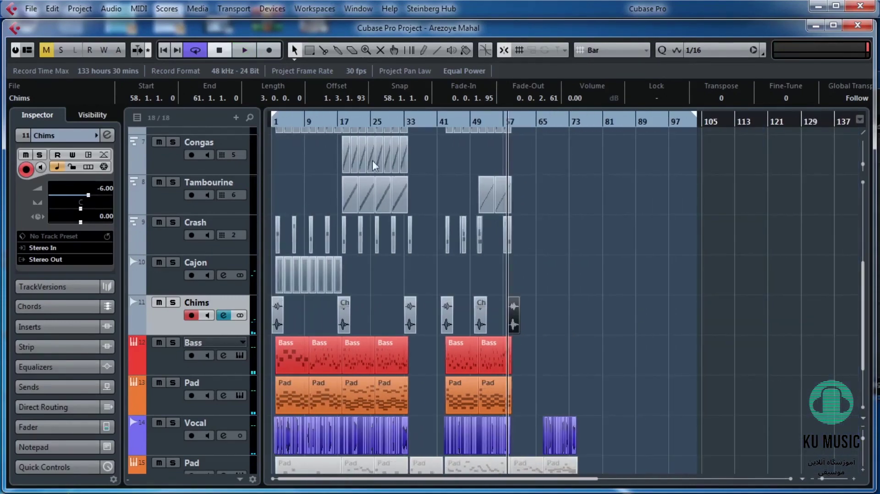
pyautogui.moveTo(278, 123); pyautogui.dragTo(260, 128)
pyautogui.click(650, 284)
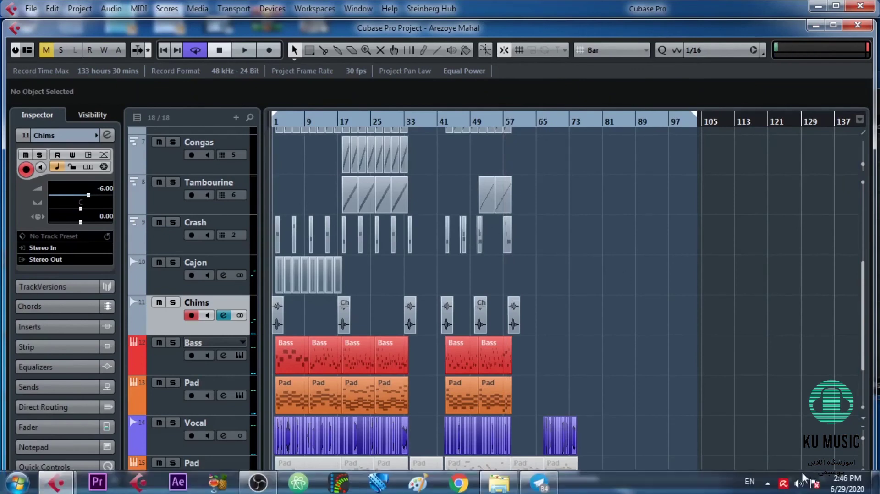
pyautogui.click(802, 478)
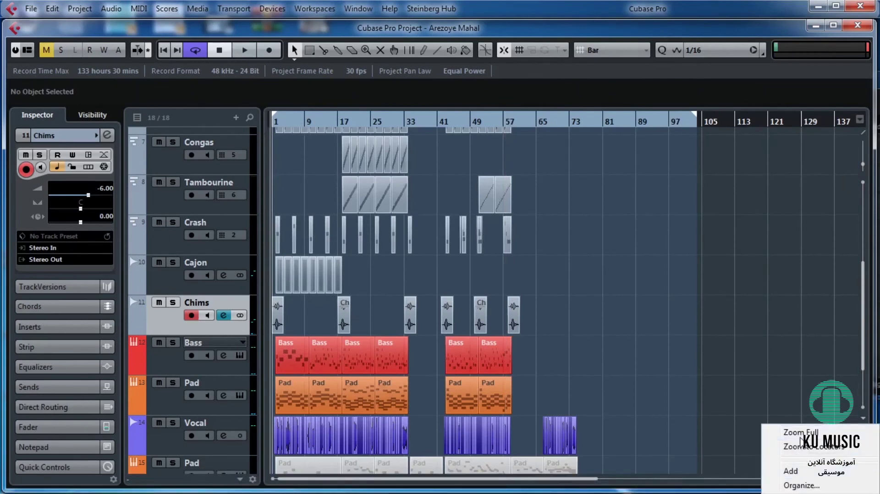
pyautogui.click(777, 432)
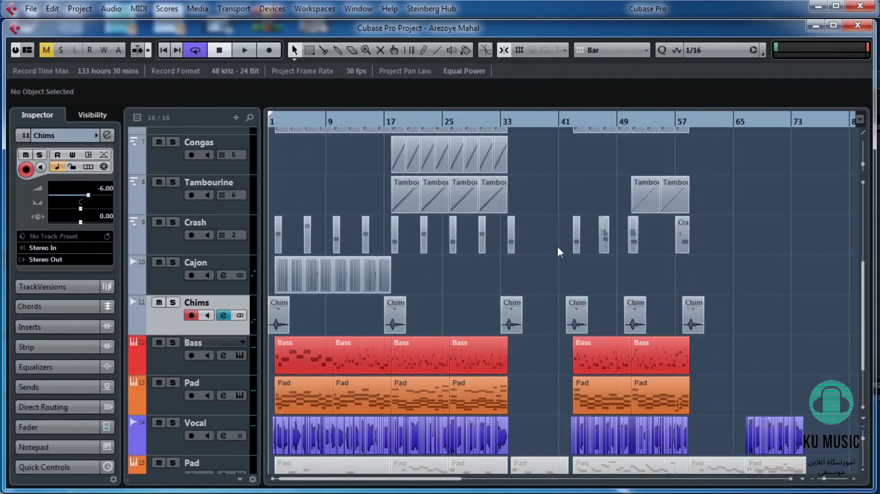